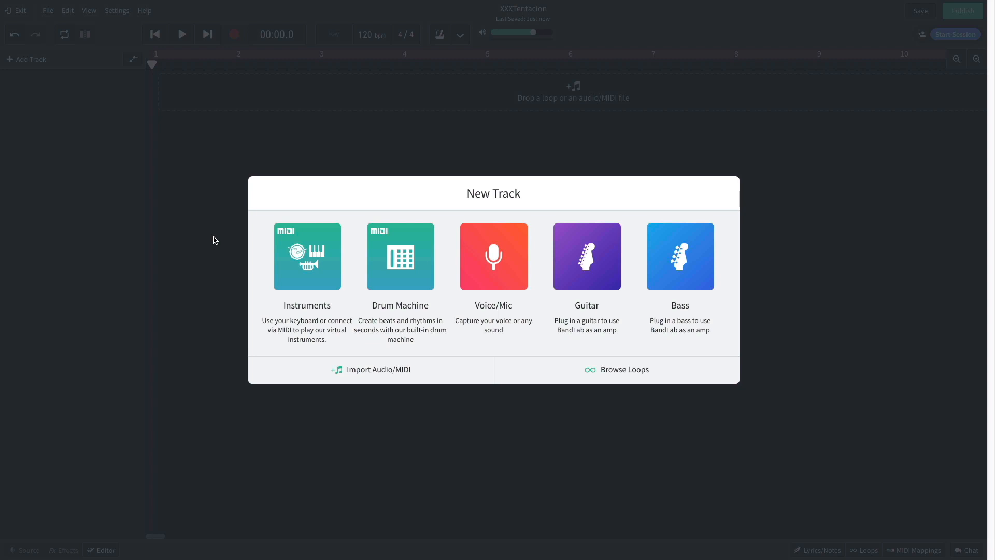
Step: Add a virtual instrument track with the Jazz Guitar sound from Guitars and set the project tempo to 135 bpm
left_click(300, 265)
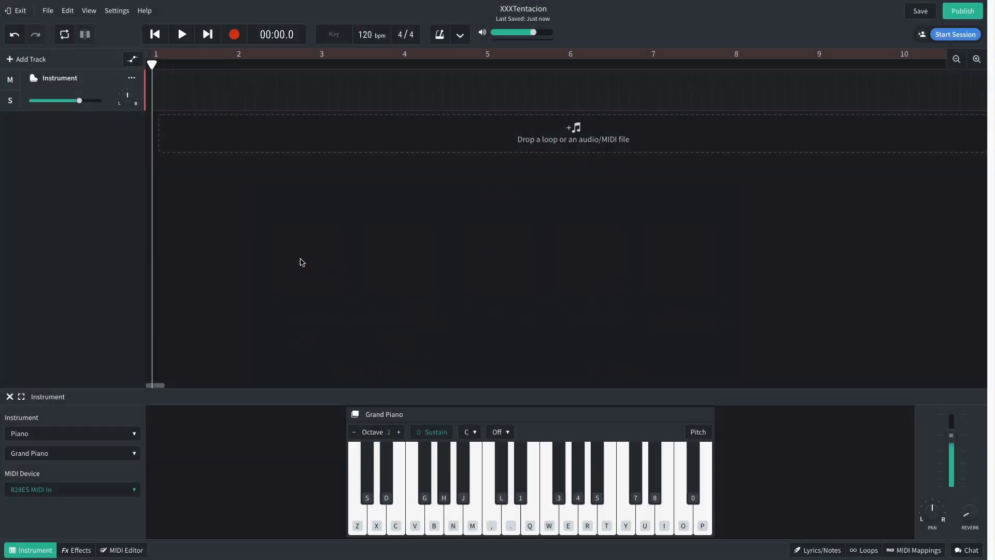
left_click(89, 433)
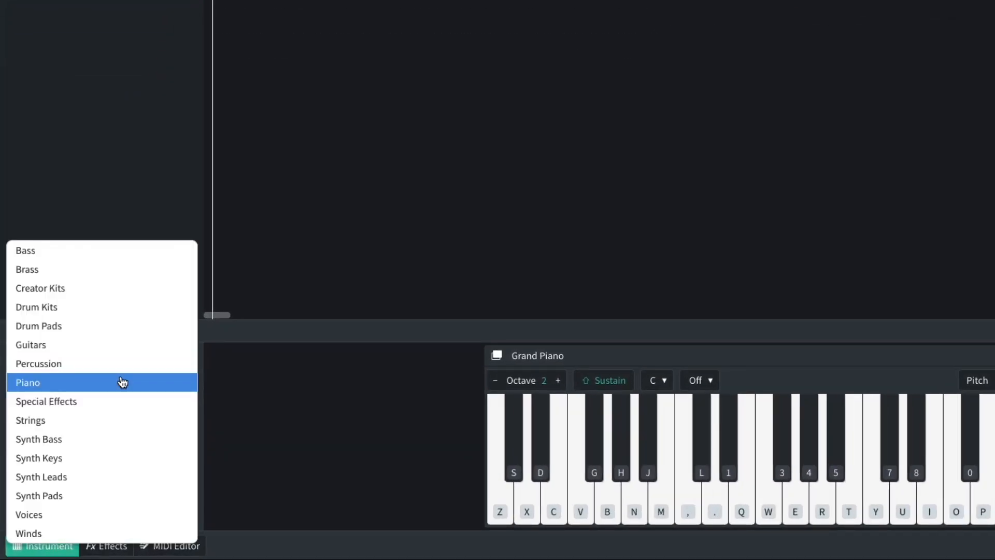
left_click(100, 343)
left_click(106, 410)
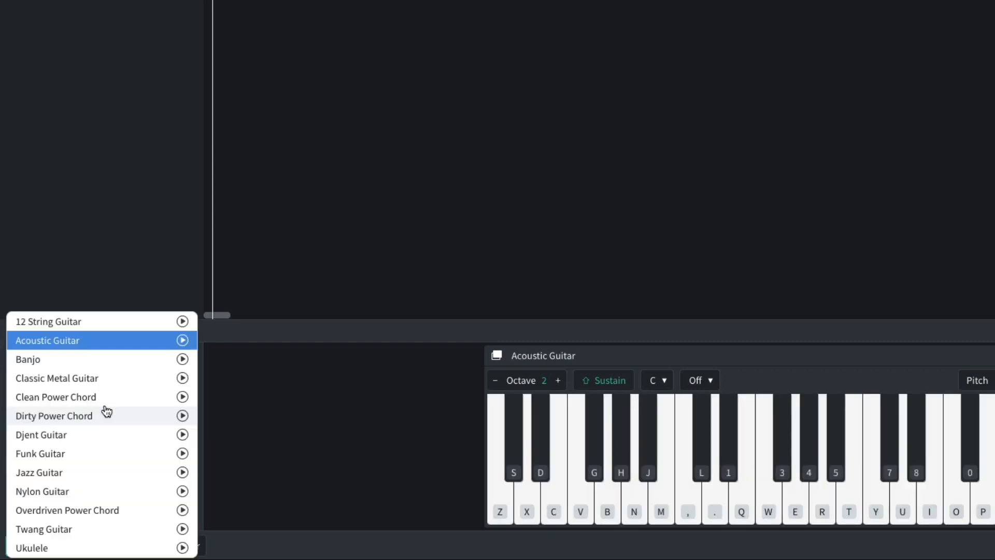
left_click(101, 471)
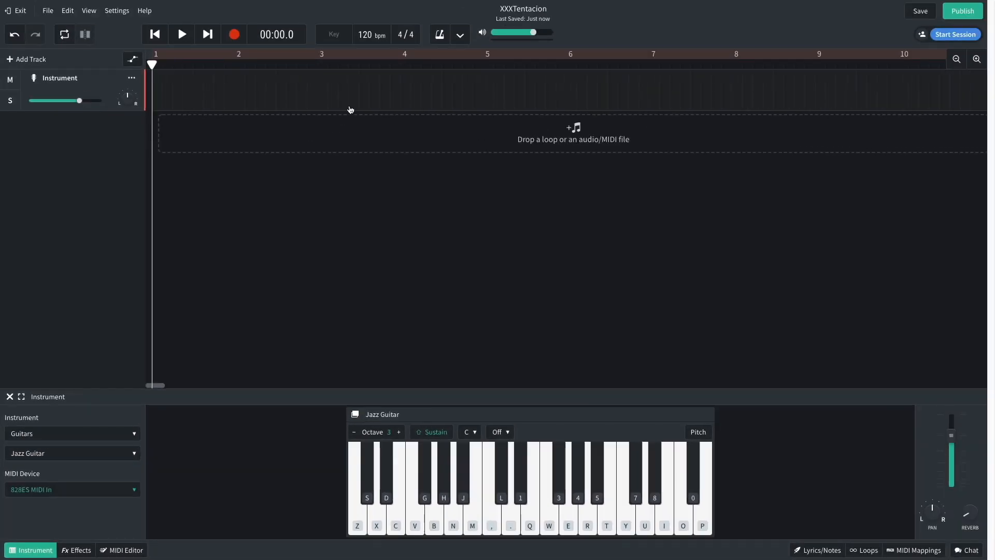
left_click(369, 35)
type("135")
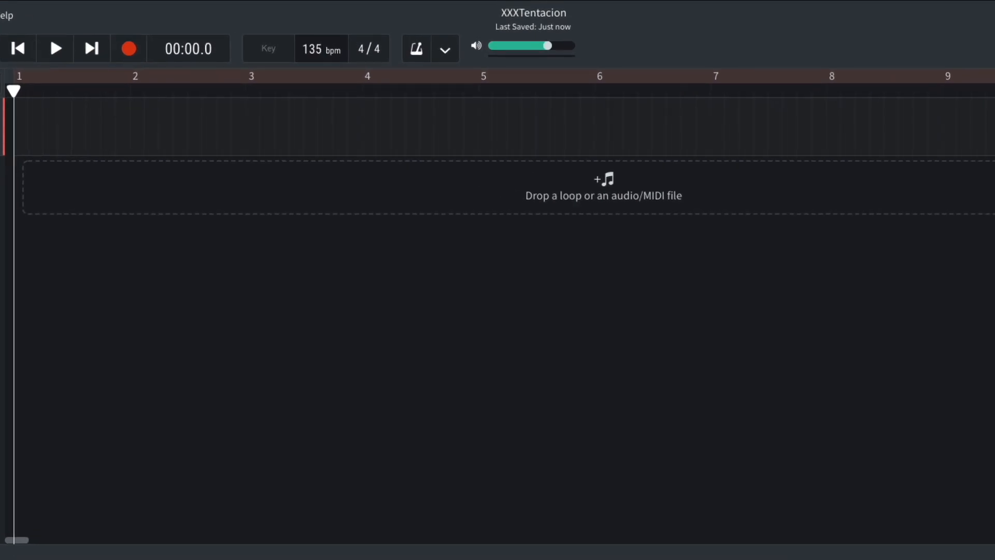
Step: Create an empty four-bar region at bar 1 of the guitar track and open it for note editing
right_click(71, 127)
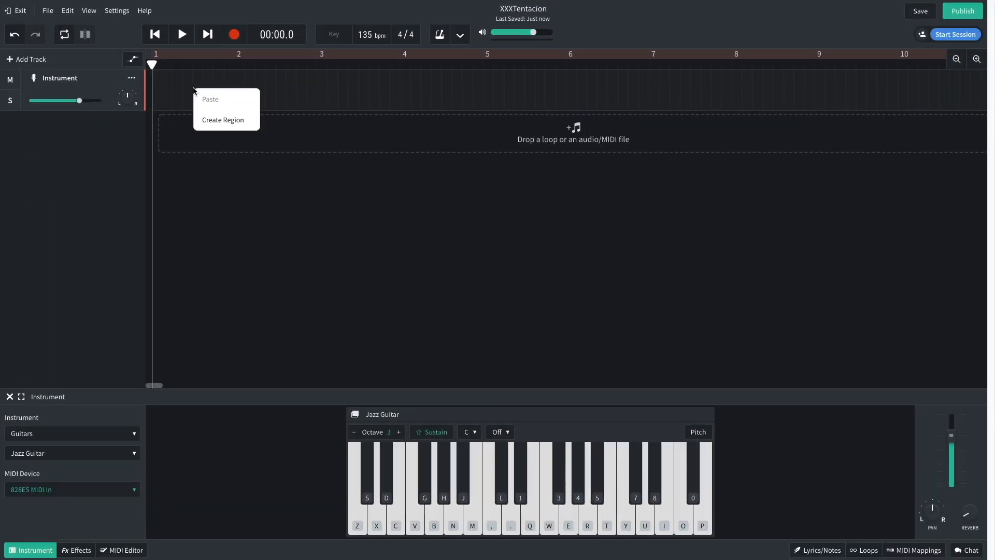
left_click(212, 122)
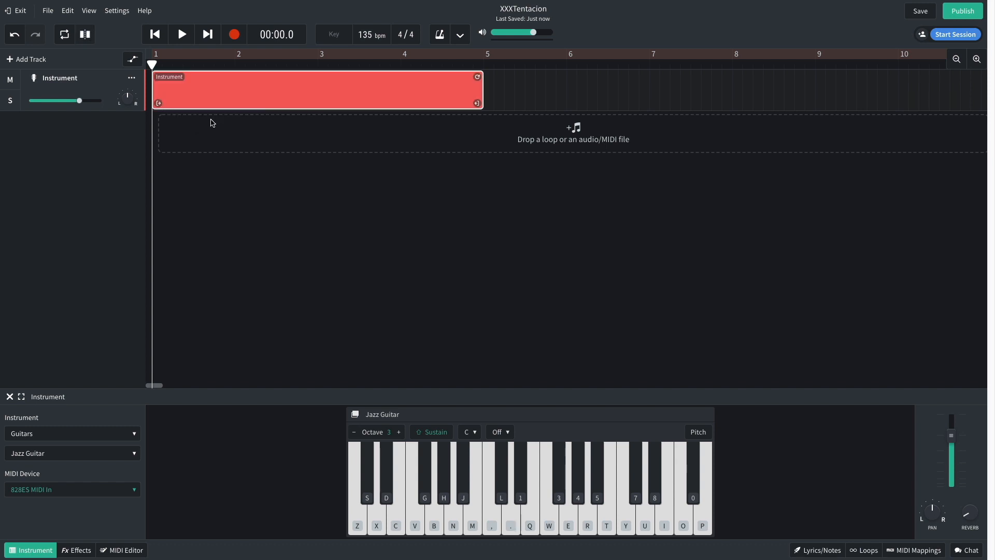
double_click(213, 91)
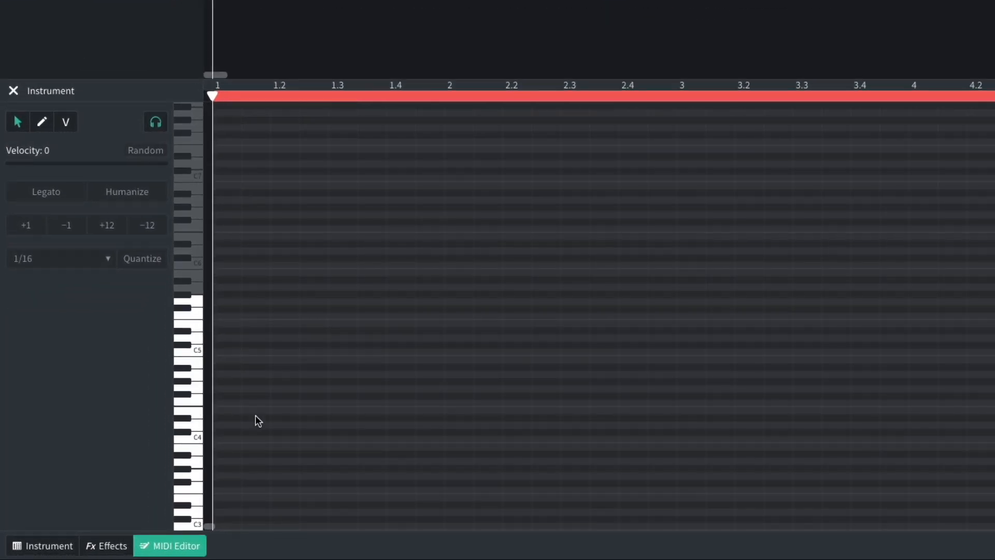
Step: Draw three-note chords from 1, 1.4, 3 and 3.4 (G#3-A#3-D#4, C4-D#4-G4, A#3-D#4-G4, F3-A#3-D4) and play them back
left_click(256, 417)
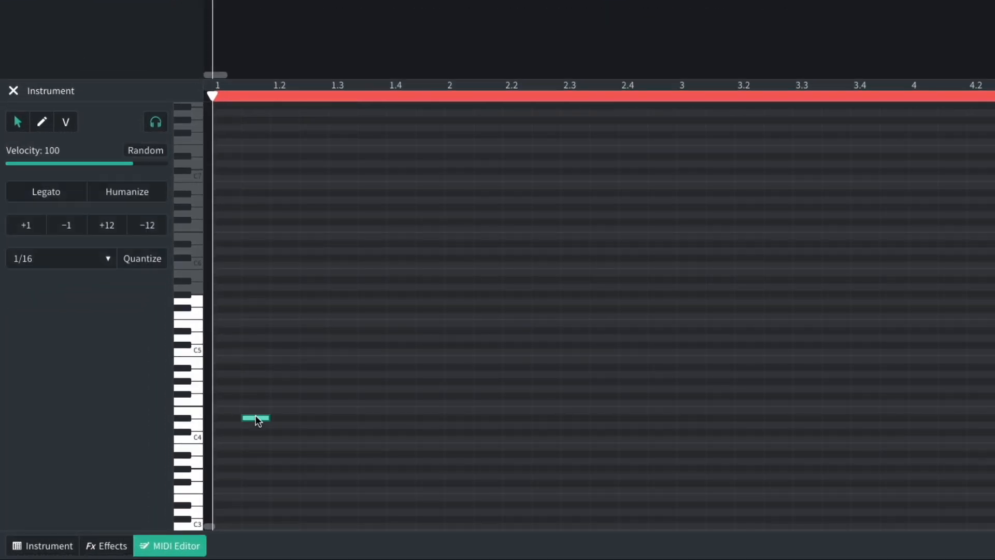
left_click_drag(269, 419, 454, 366)
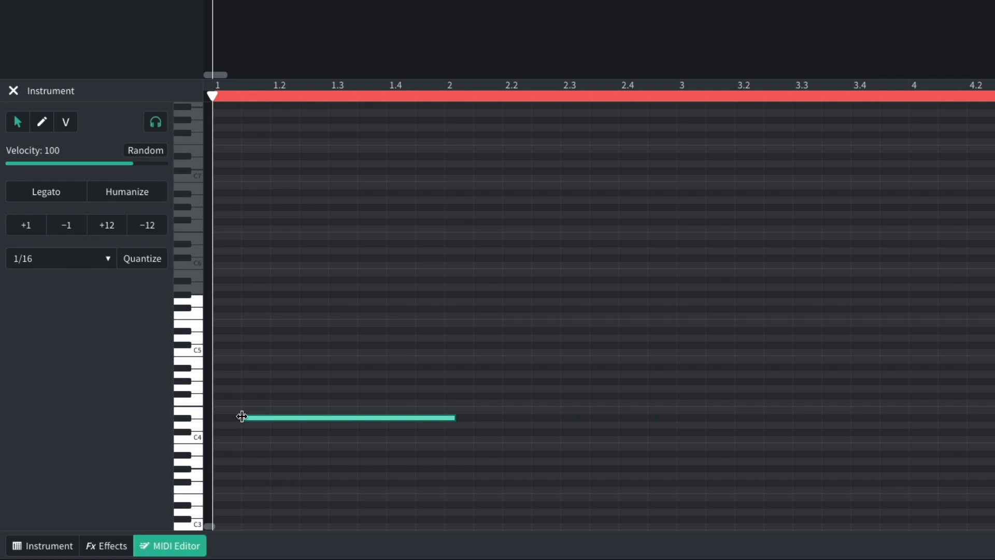
left_click_drag(241, 416, 254, 342)
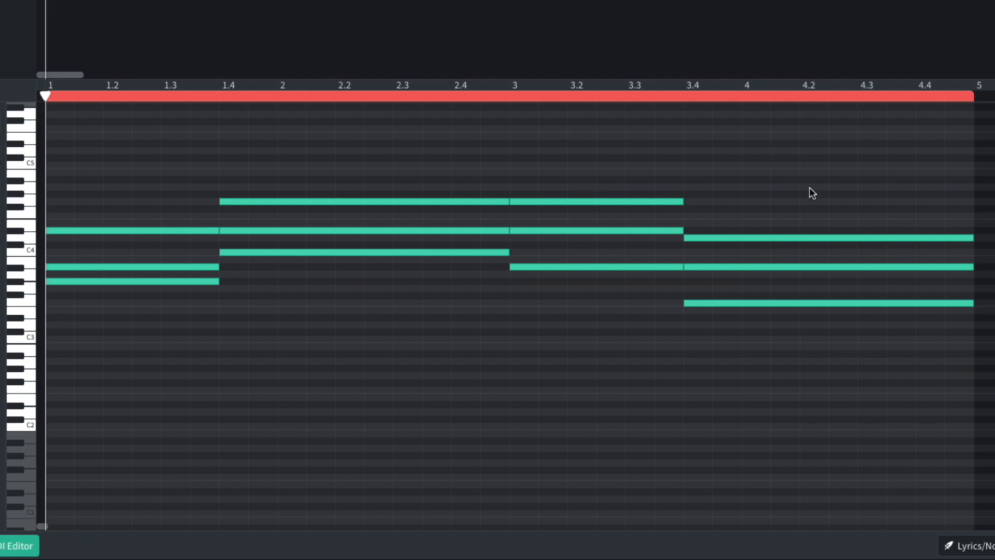
key("space")
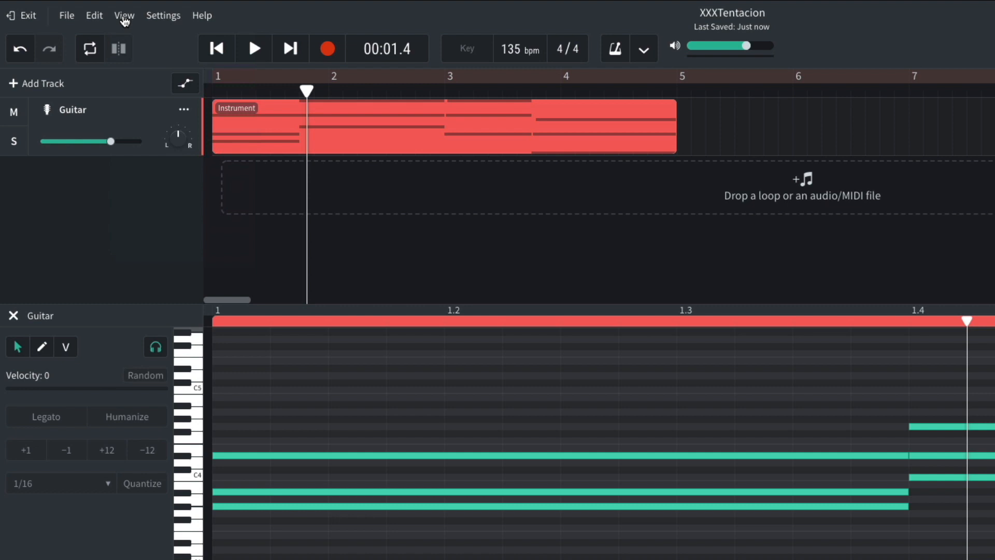
Step: Turn off Snap to Grid and slightly delay the starts of each guitar chord's upper two notes to imitate a strum
left_click(88, 11)
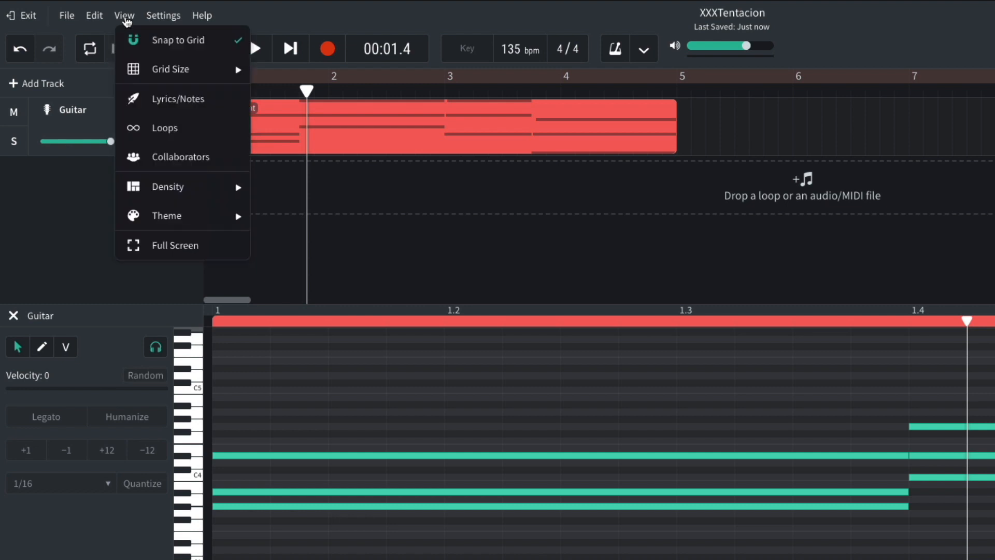
left_click(140, 42)
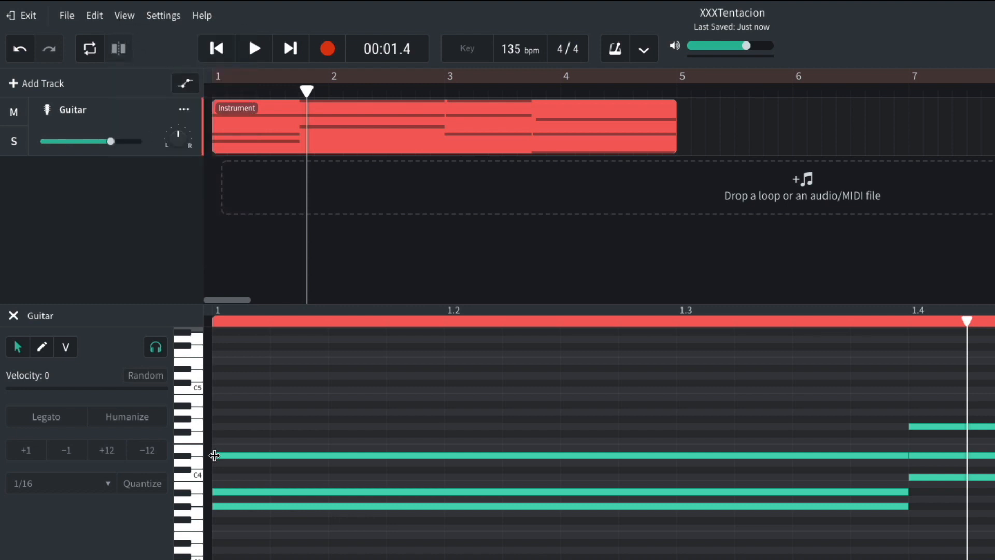
left_click_drag(214, 455, 230, 455)
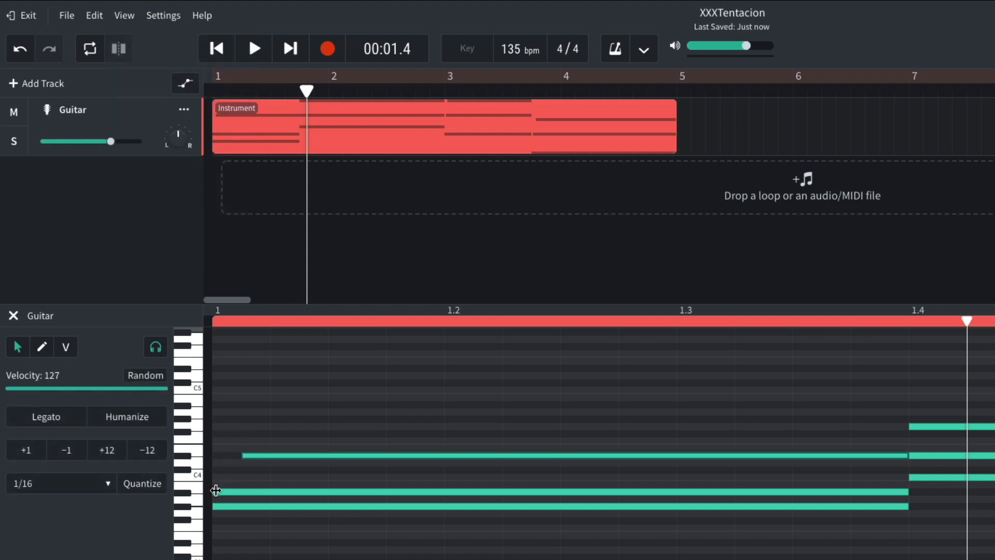
left_click_drag(216, 490, 228, 491)
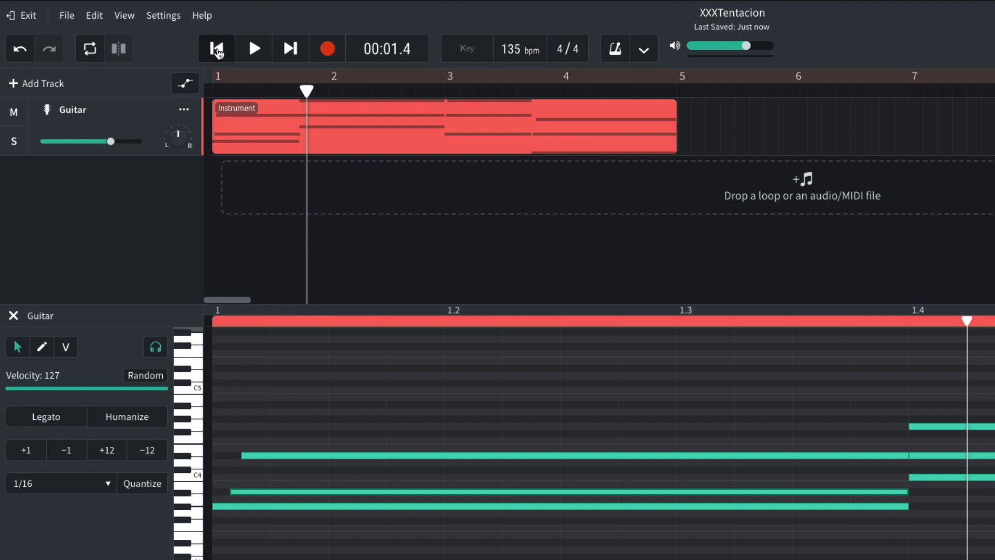
Step: Play the guitar chords from the beginning and lower the Guitar track's volume
left_click(217, 49)
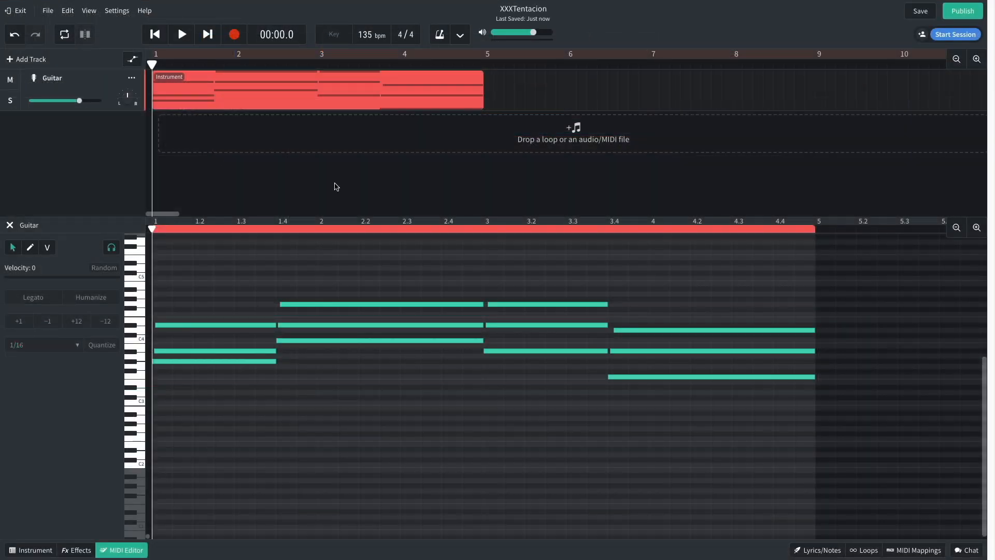
key("space")
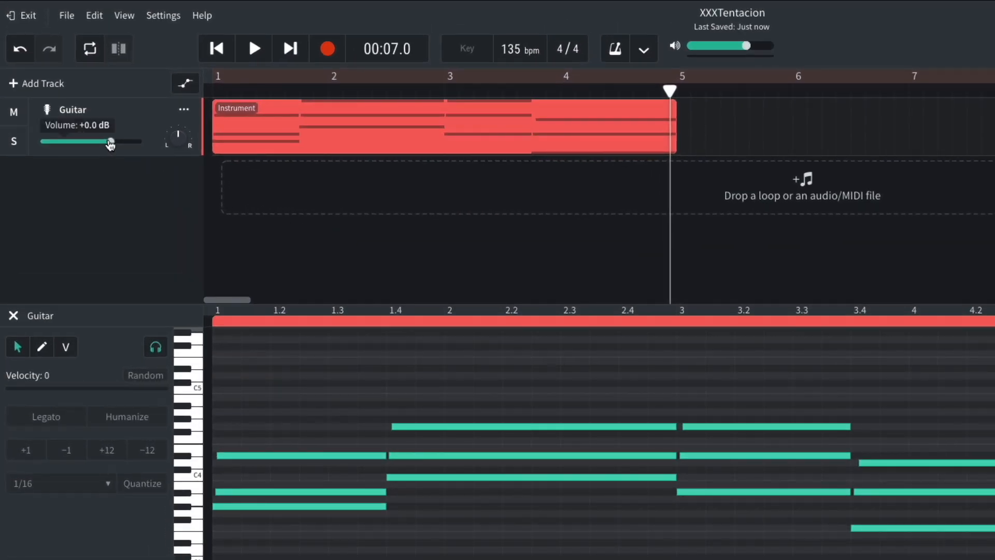
left_click_drag(91, 117, 84, 118)
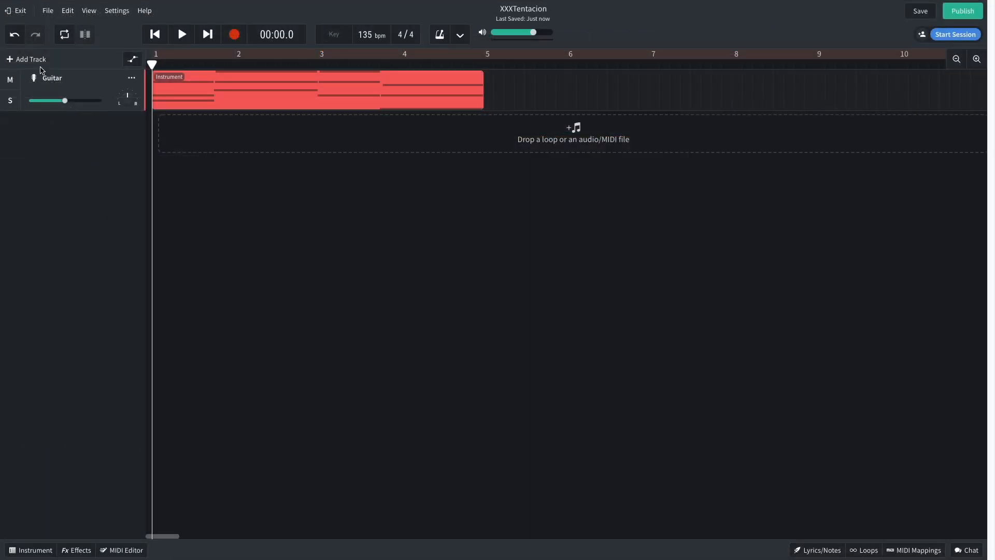
Step: Add a second virtual instrument track and give it the Boom Bap Classic kit from Drum Pads
left_click(40, 60)
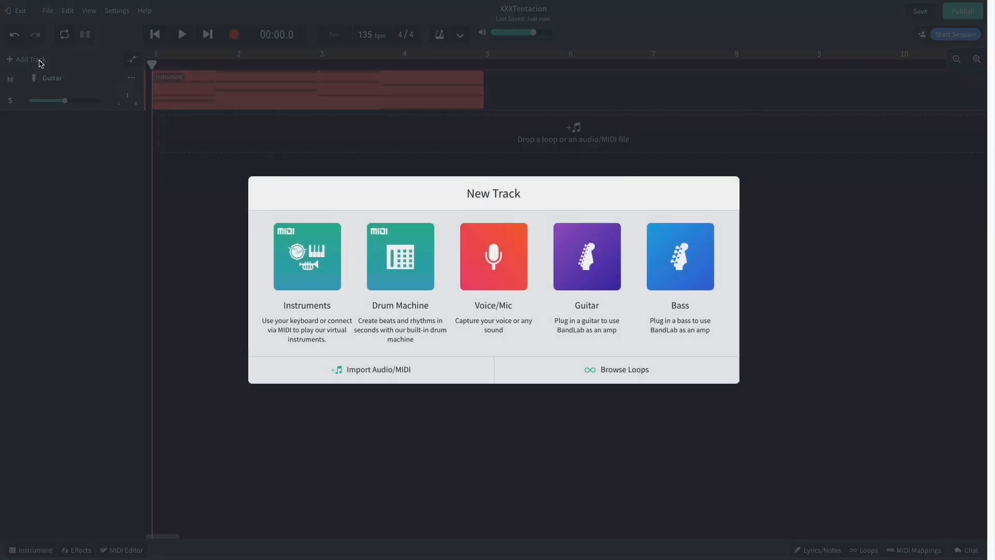
left_click(334, 269)
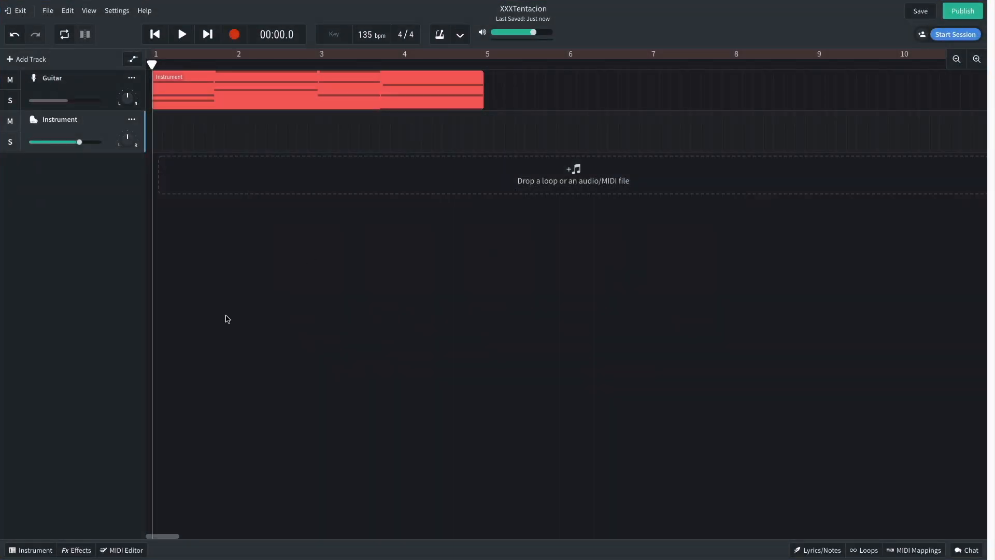
left_click(39, 549)
left_click(71, 436)
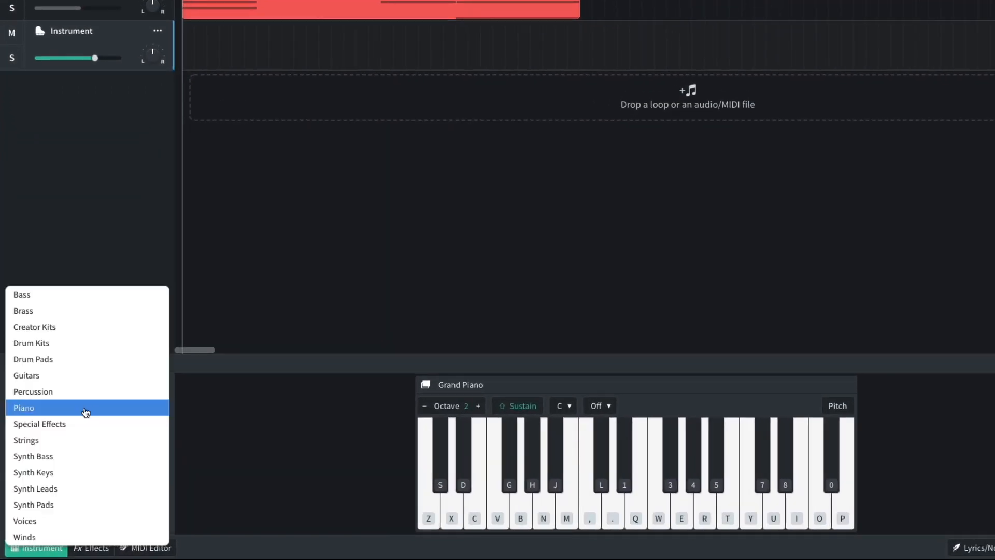
left_click(100, 358)
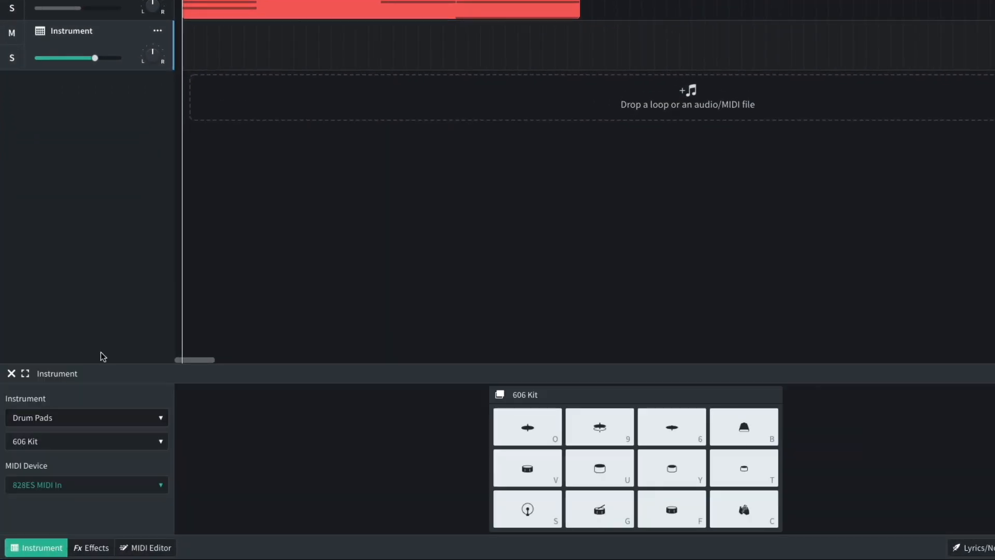
left_click(90, 447)
left_click(89, 132)
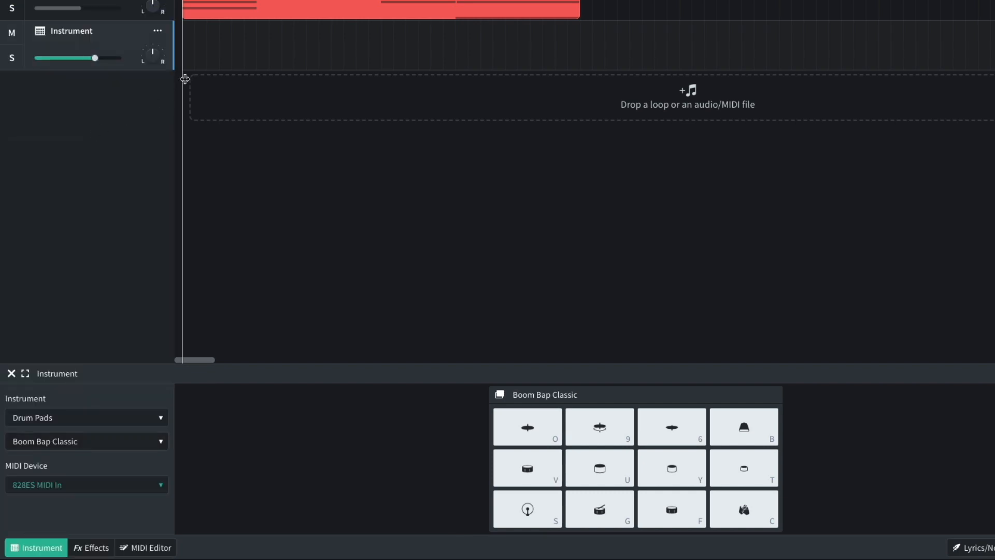
Step: Create an empty four-bar region at bar 1 of the drum track and open it for note editing
right_click(209, 51)
left_click(234, 89)
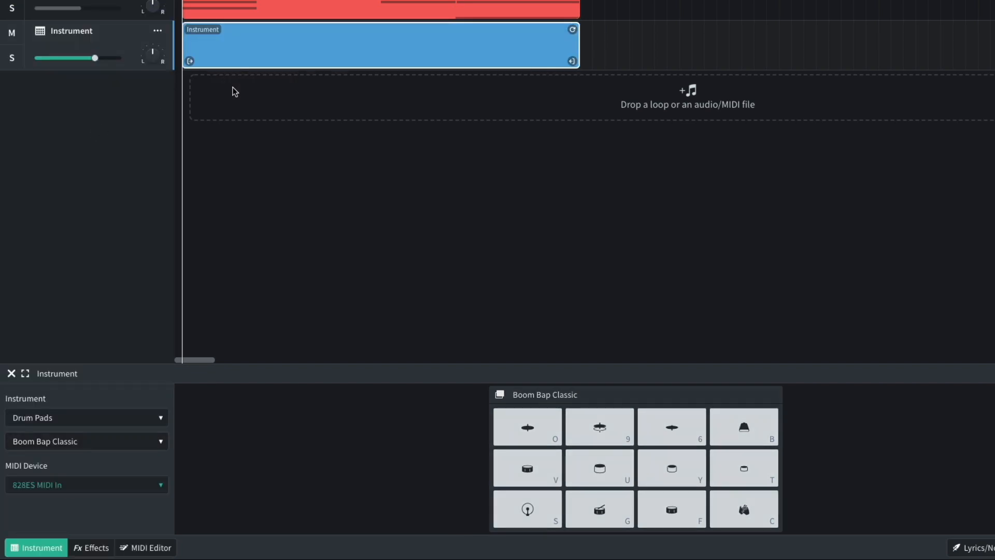
double_click(238, 44)
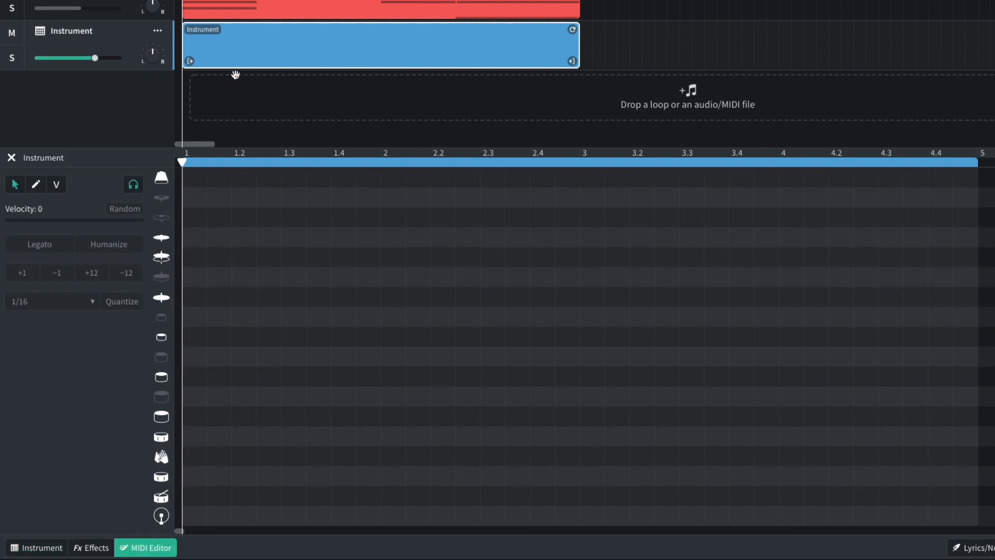
Step: Place a one-bar beat with a kick at 1, a large drum hit at 1.3 and cymbal hits at 1.2 and 1.4, and play it
double_click(292, 415)
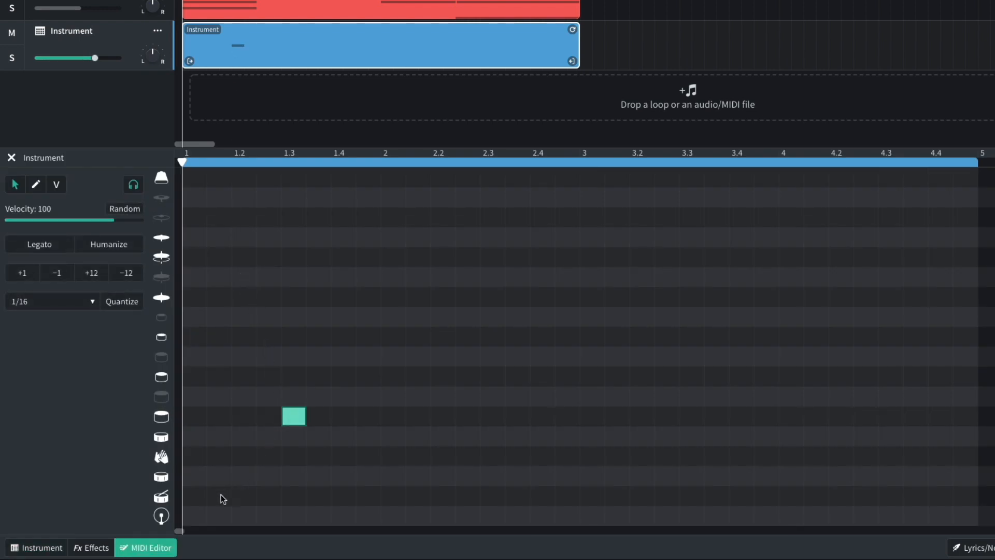
double_click(193, 519)
double_click(242, 294)
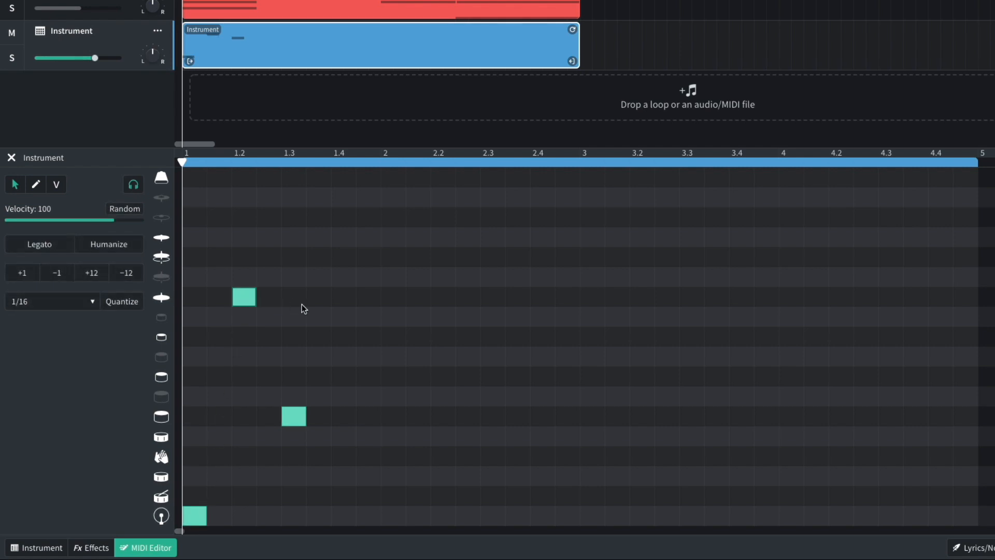
double_click(343, 299)
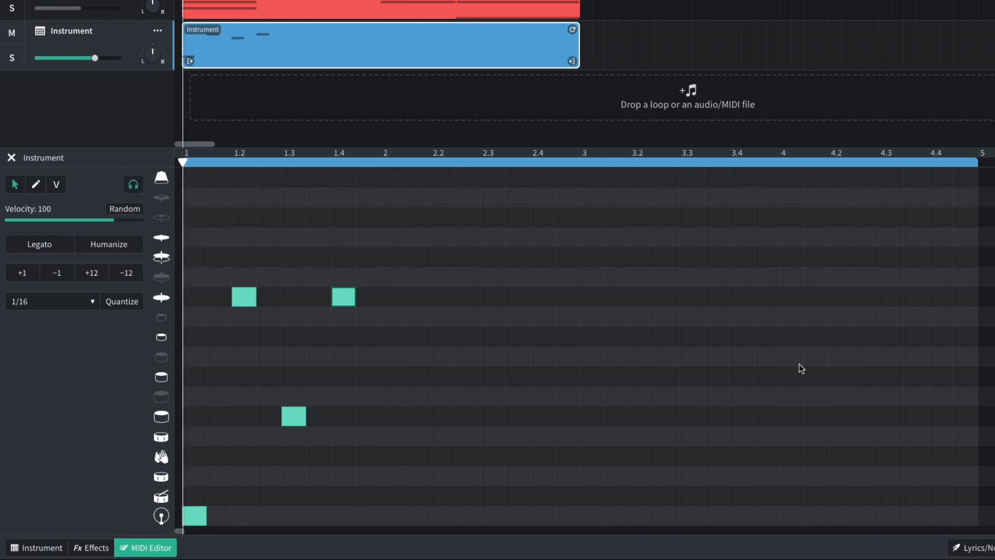
key("space")
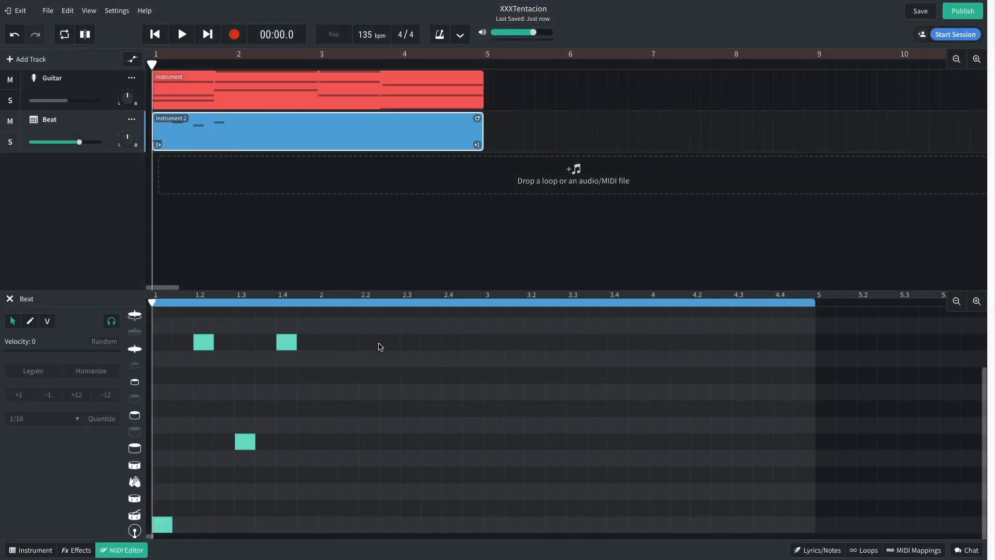
Step: Repeat the one-bar drum pattern through bars 2 to 4 and play the full beat
left_click_drag(390, 338, 660, 529)
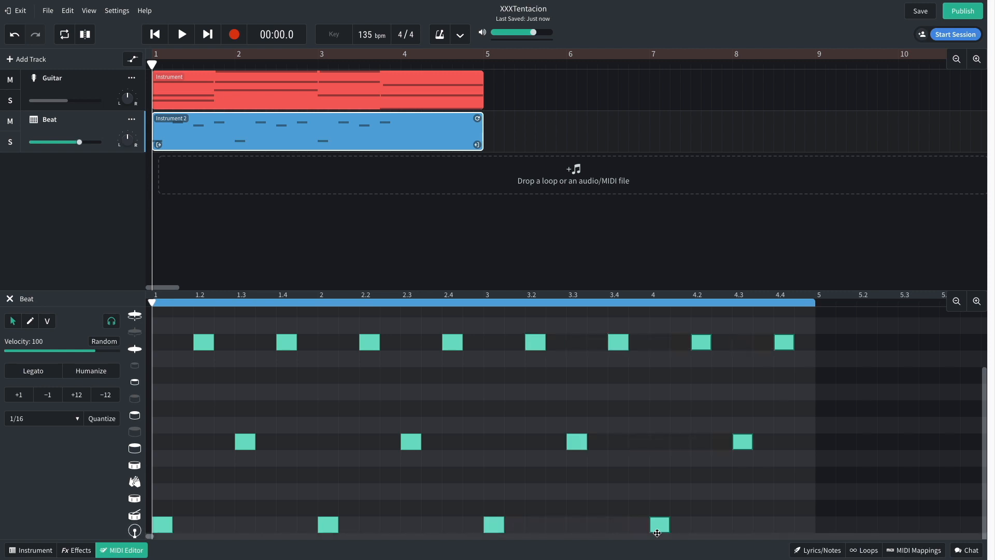
key("space")
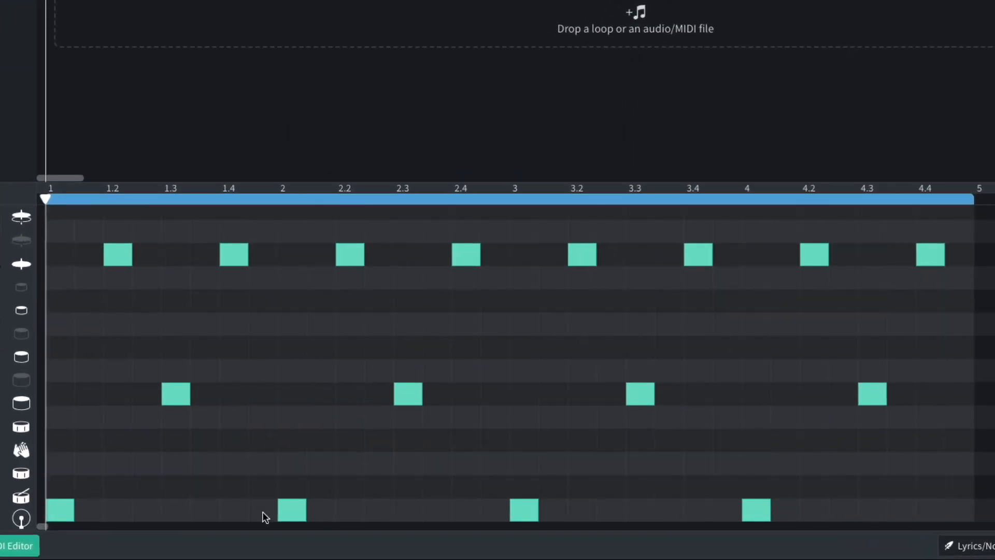
Step: Add extra kick hits directly before bar 2 and before beat 3.4, and lower the Beat track's volume
left_click(263, 510)
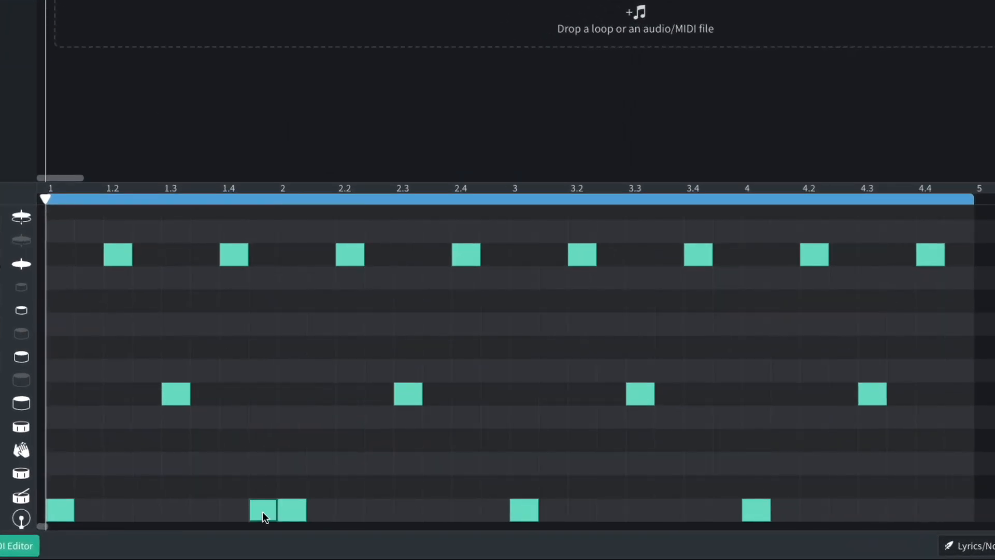
left_click(677, 510)
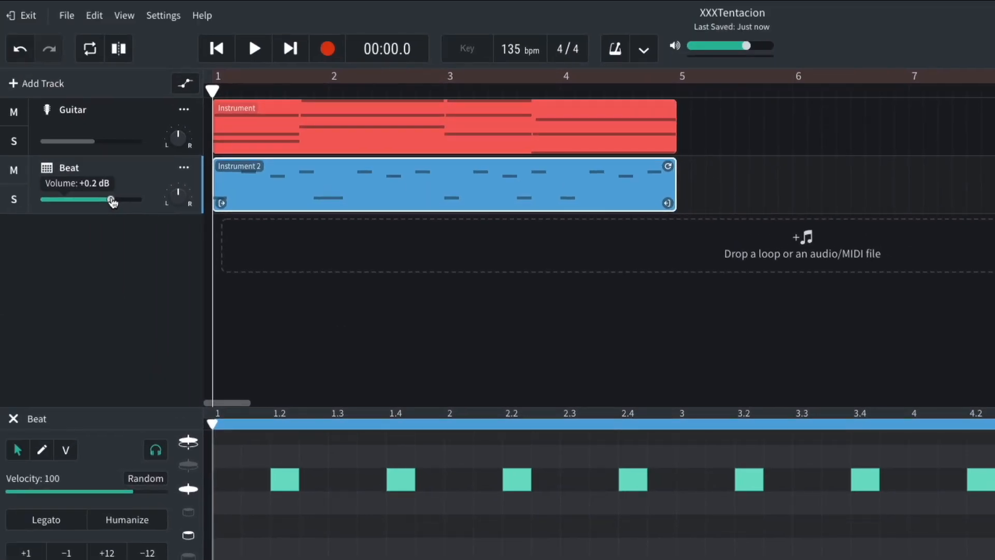
left_click_drag(112, 200, 99, 201)
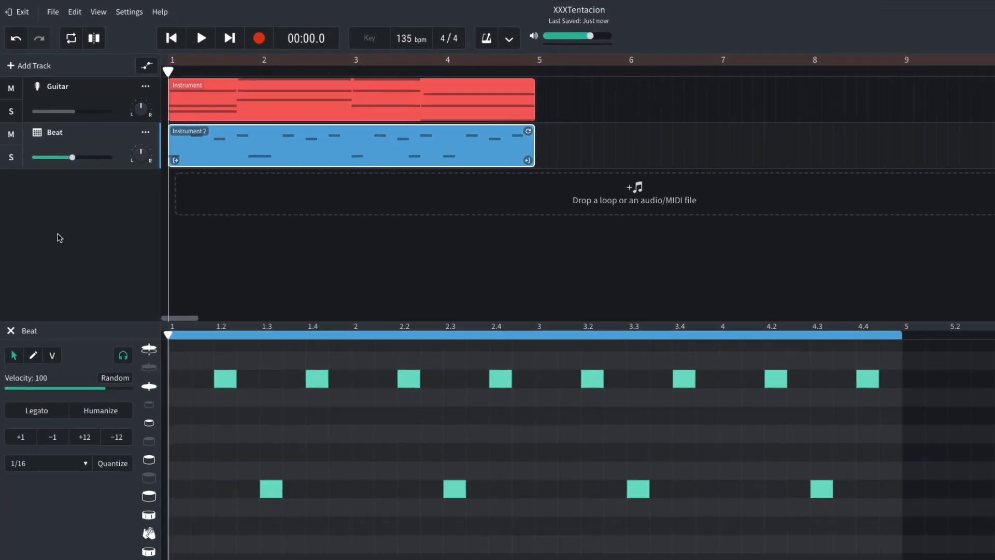
Step: Add an EQ3-M equalizer to the Beat track with boosted lows and highs at +3.9 dB, and play the result
key("space")
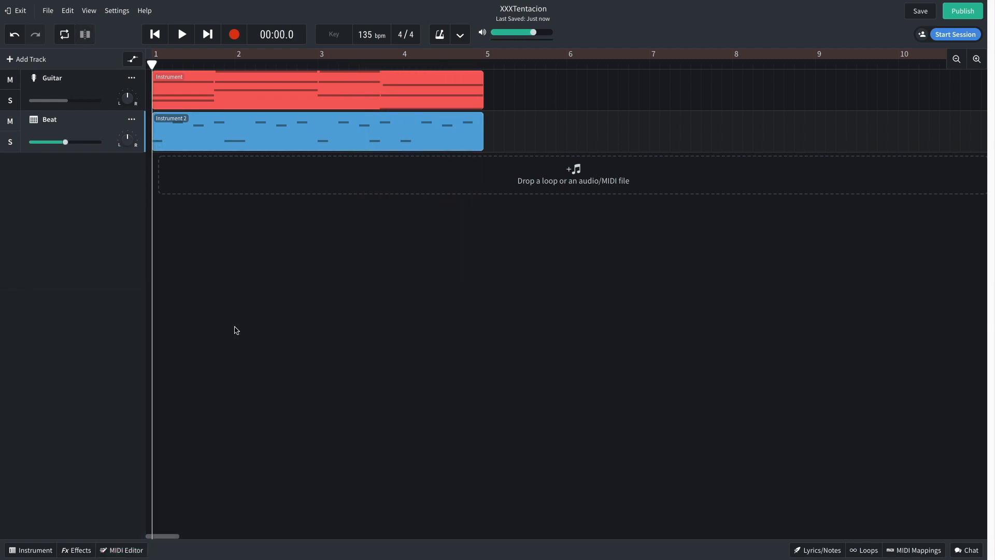
left_click(76, 550)
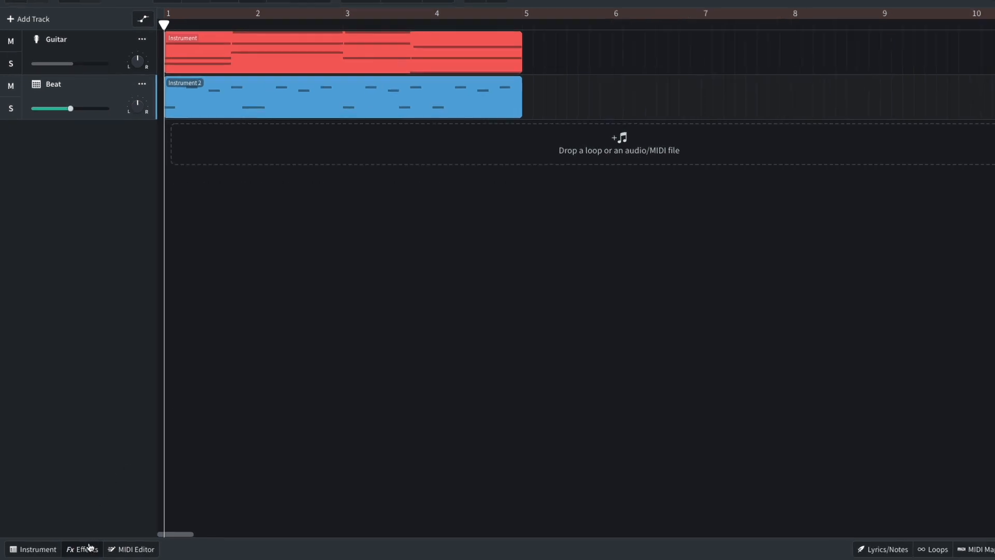
left_click(176, 485)
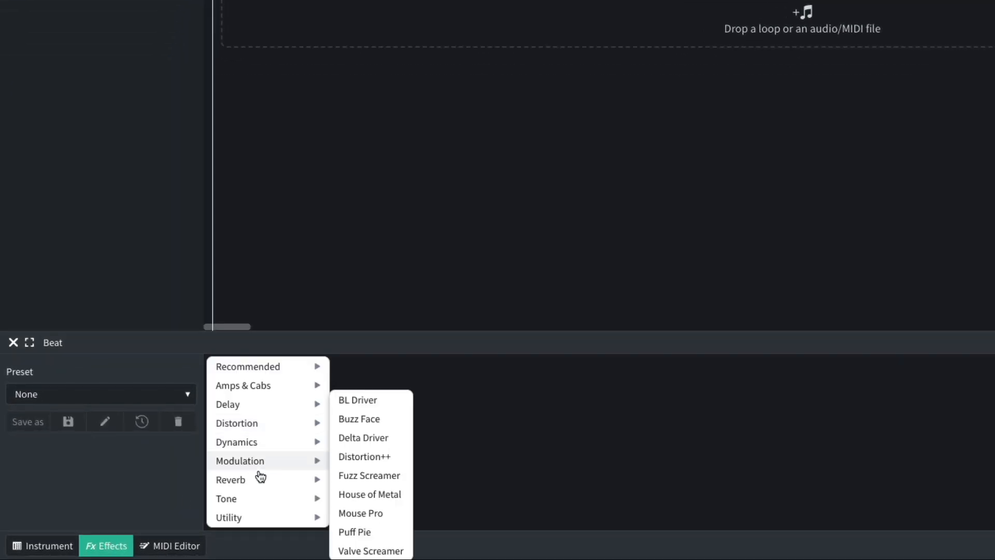
mouse_move(257, 500)
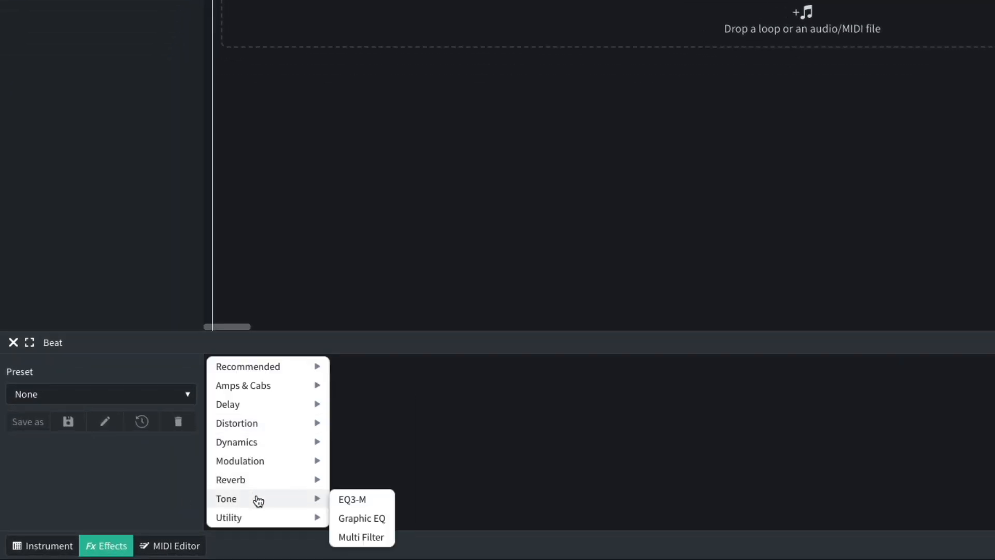
left_click(346, 498)
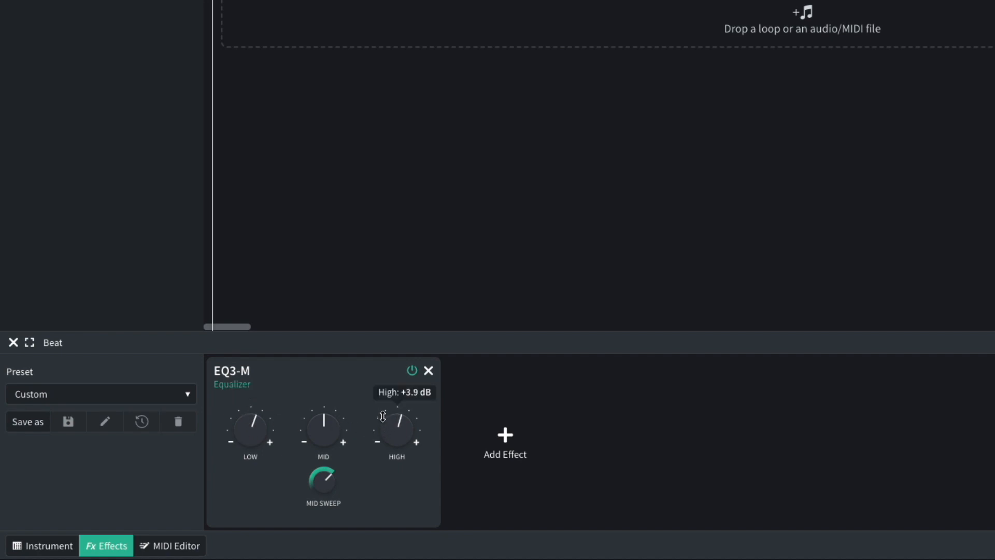
key("space")
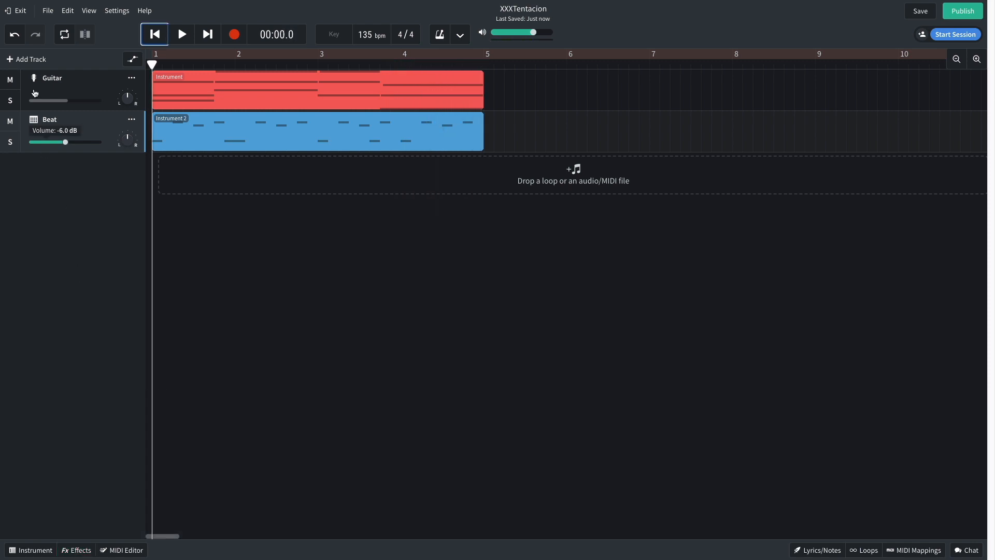
Step: Add a new instrument track for the snare, switch it to Drum Pads and choose a different kit from the list
left_click(32, 58)
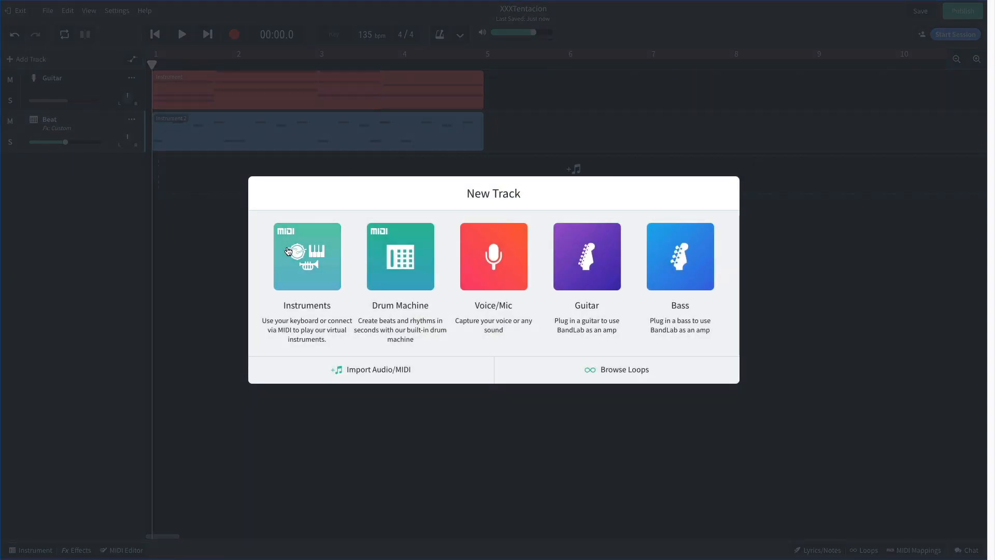
left_click(307, 256)
left_click(31, 545)
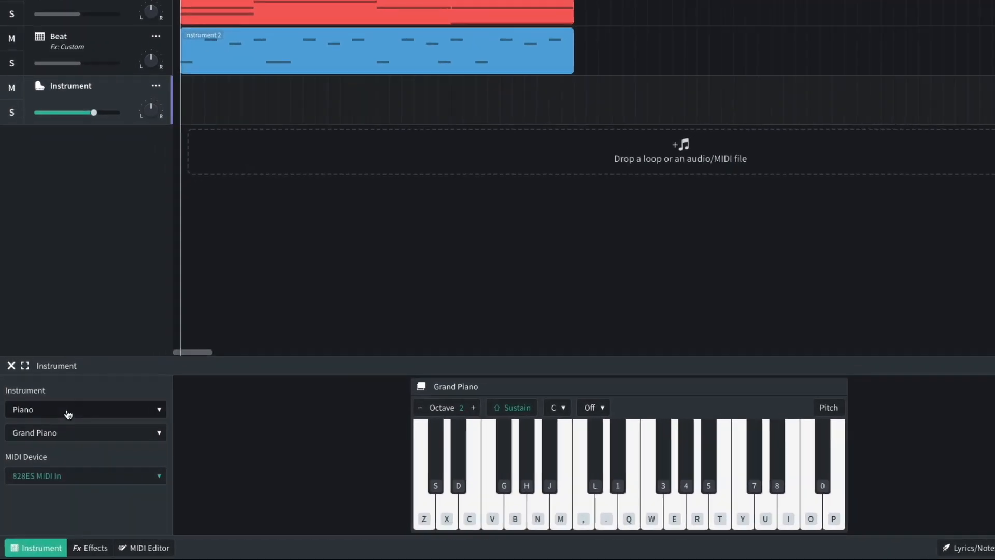
left_click(60, 435)
left_click(66, 363)
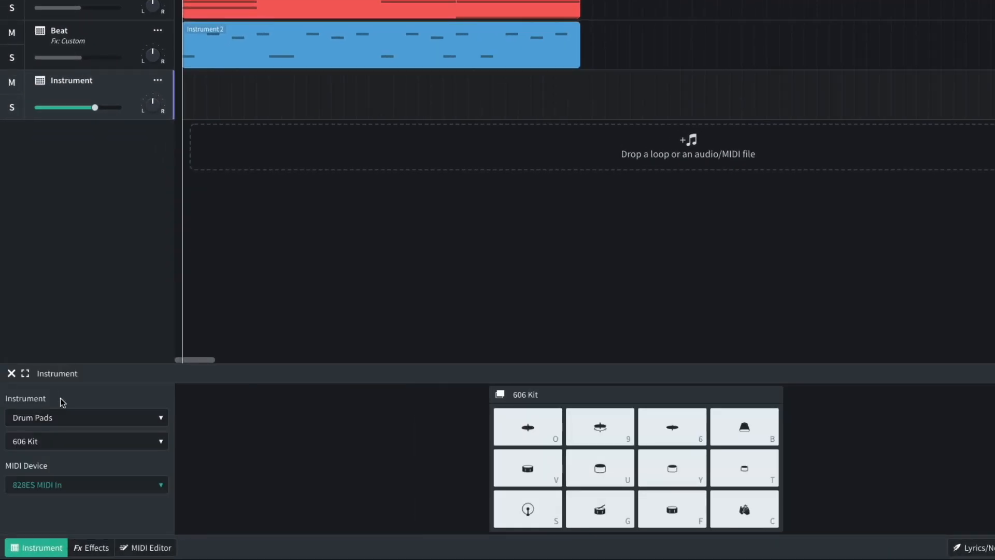
left_click(65, 446)
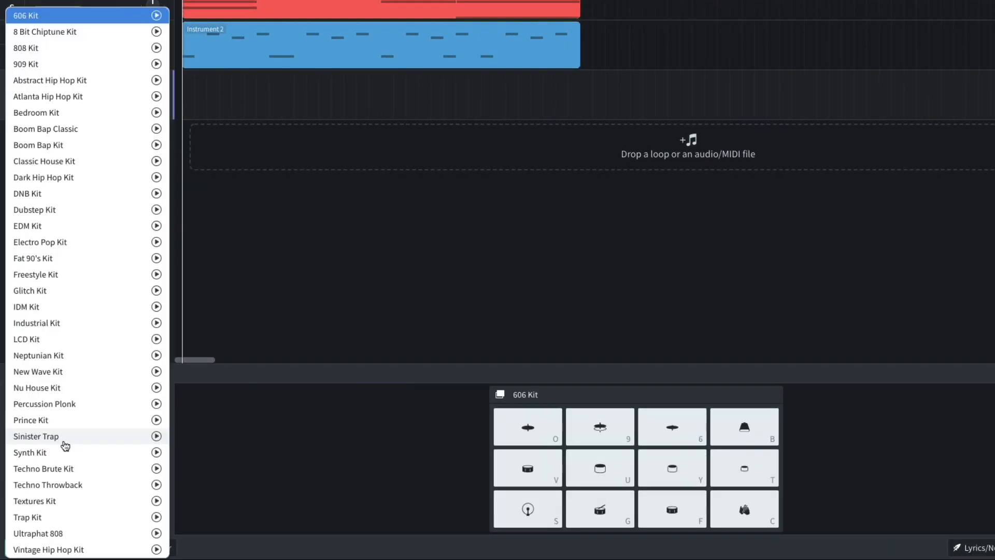
left_click(78, 216)
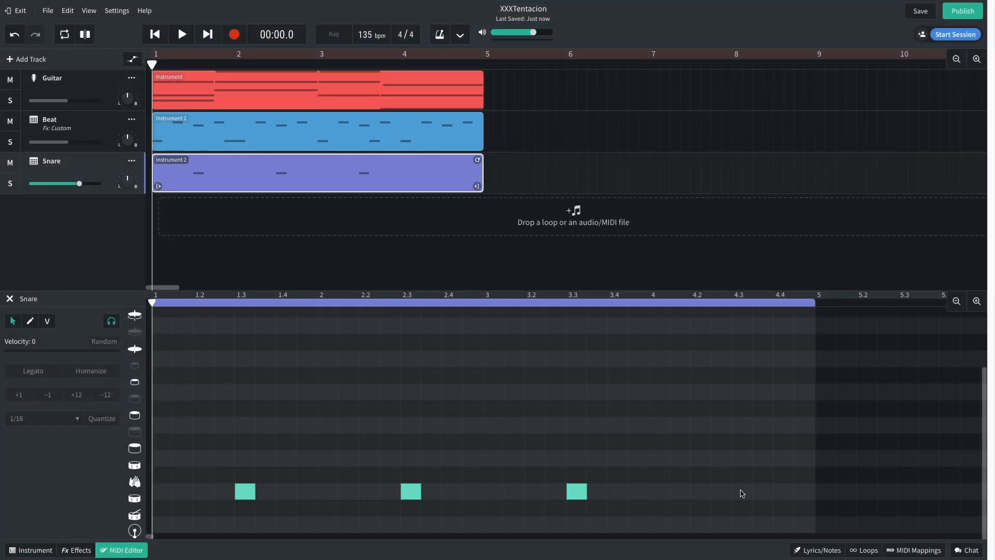
Step: Complete the Snare track's pattern with a hit at 4.3 and play it
left_click(742, 491)
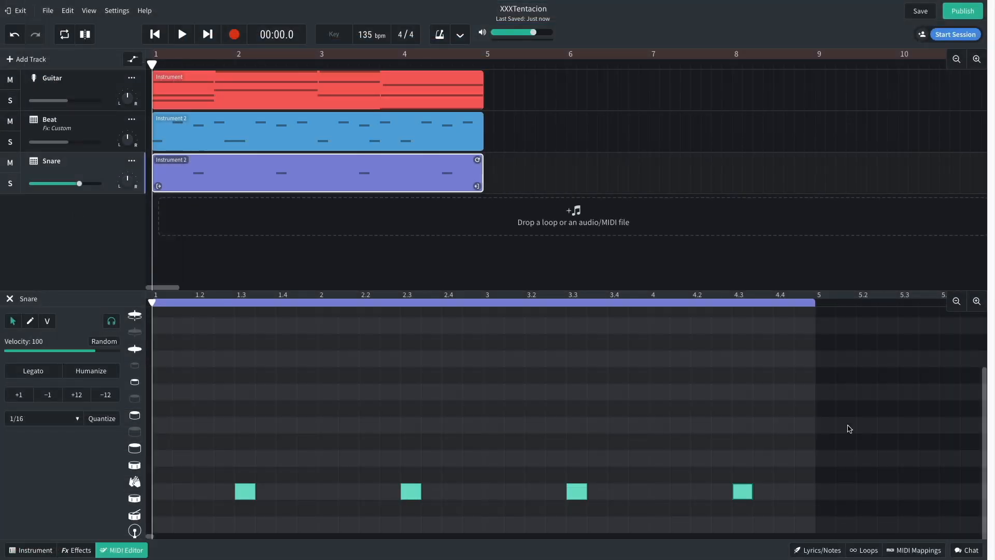
key("space")
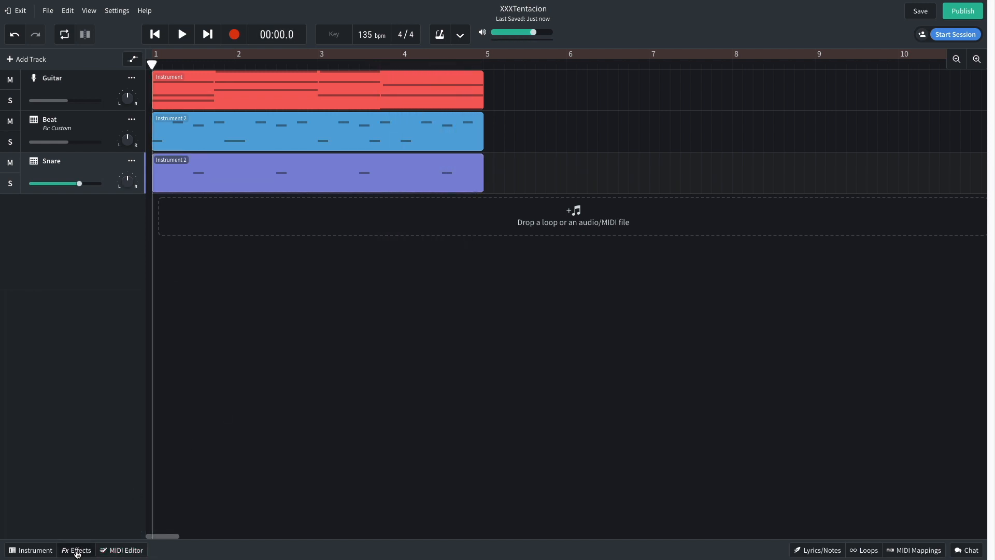
Step: Add a lowpass Multi Filter to the Snare track at about 1556 Hz and lower the track's volume
left_click(76, 550)
left_click(190, 478)
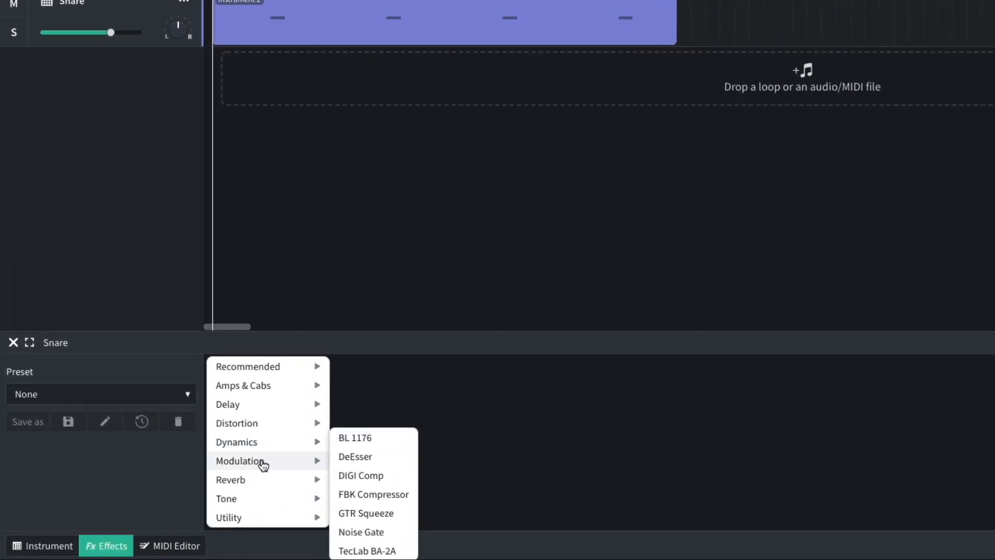
mouse_move(191, 518)
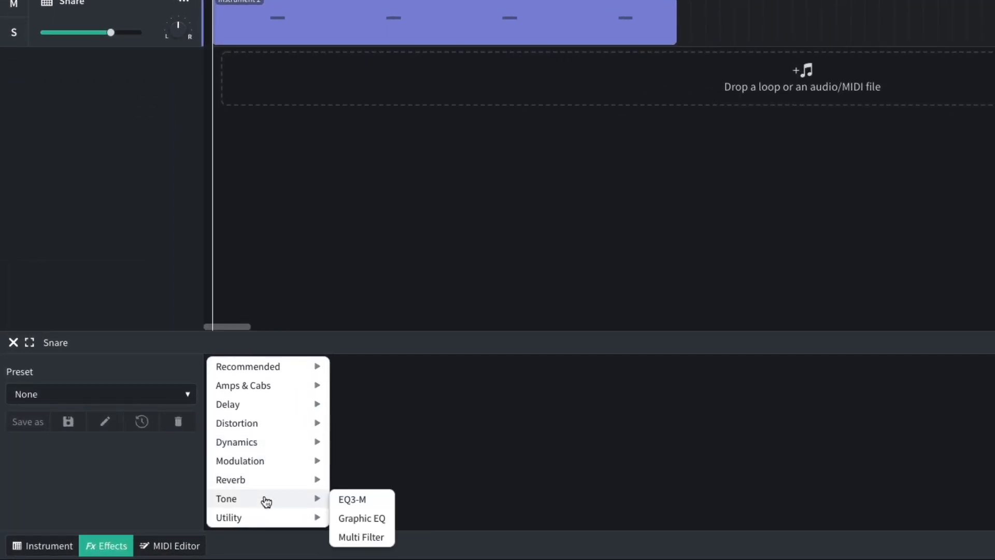
left_click(361, 536)
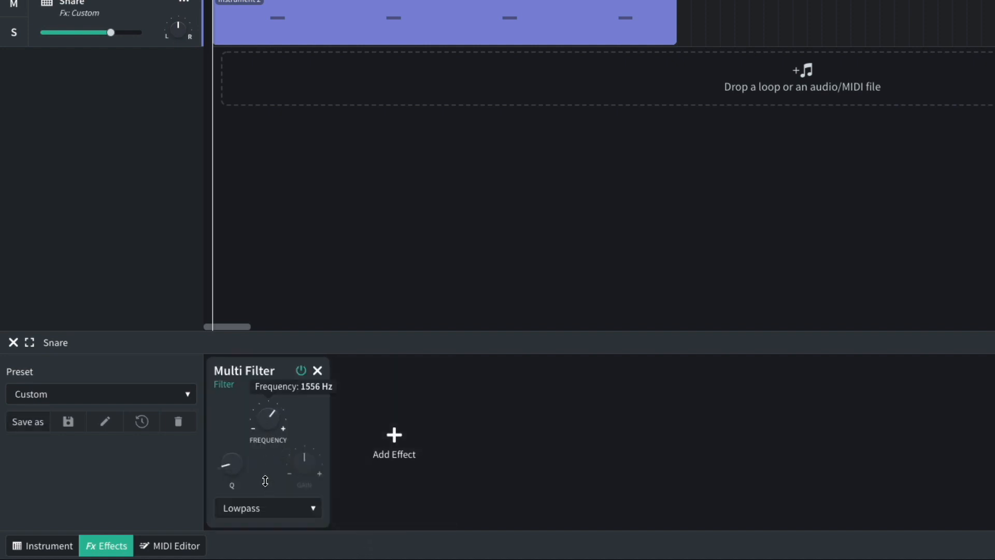
left_click_drag(111, 32, 109, 34)
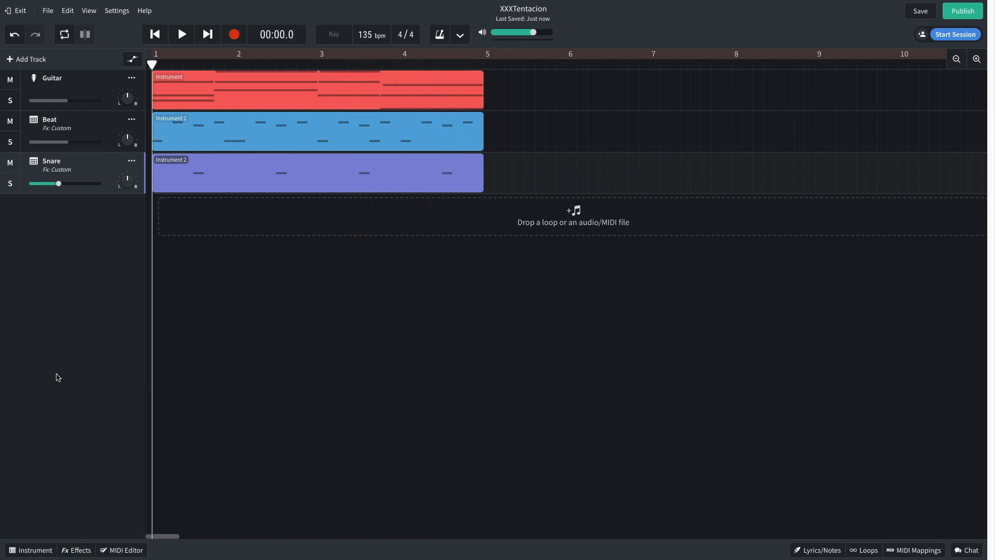
Step: Add another instrument track for the hi-hat and set its instrument to Drum Pads
left_click(45, 60)
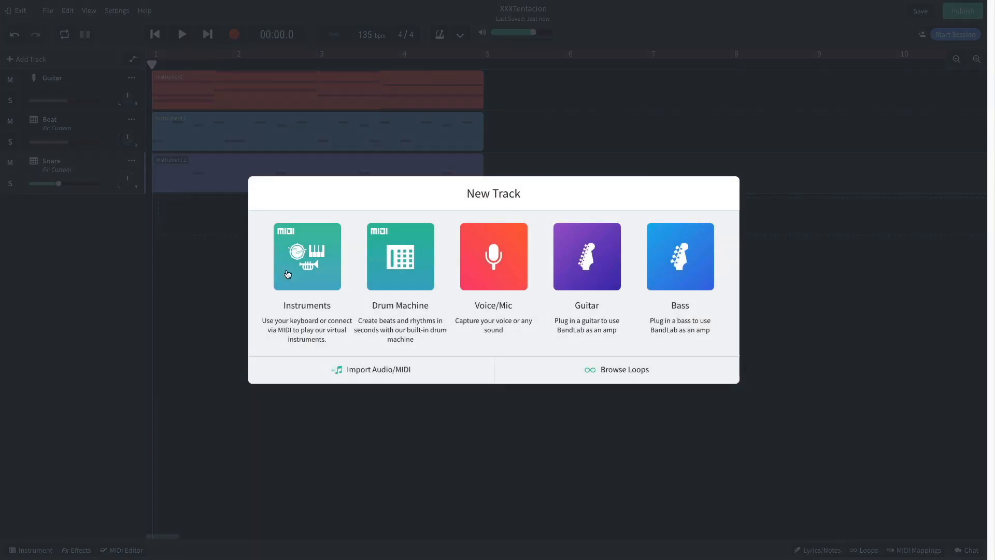
left_click(287, 273)
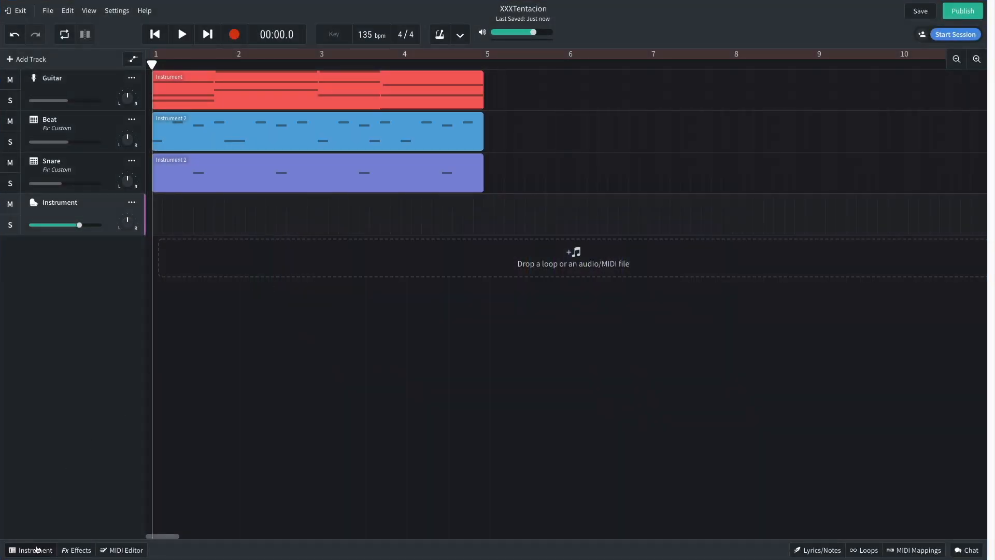
left_click(36, 549)
left_click(55, 432)
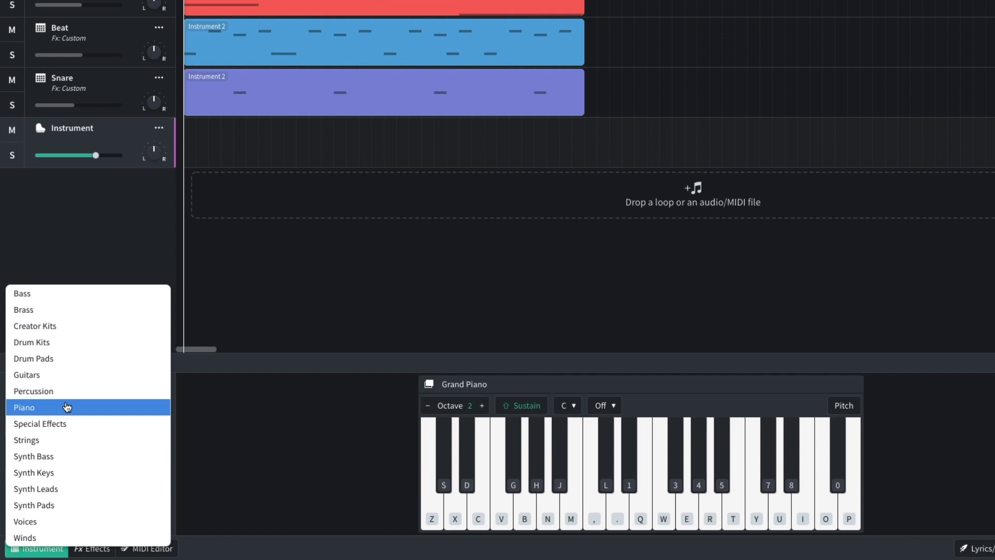
left_click(78, 359)
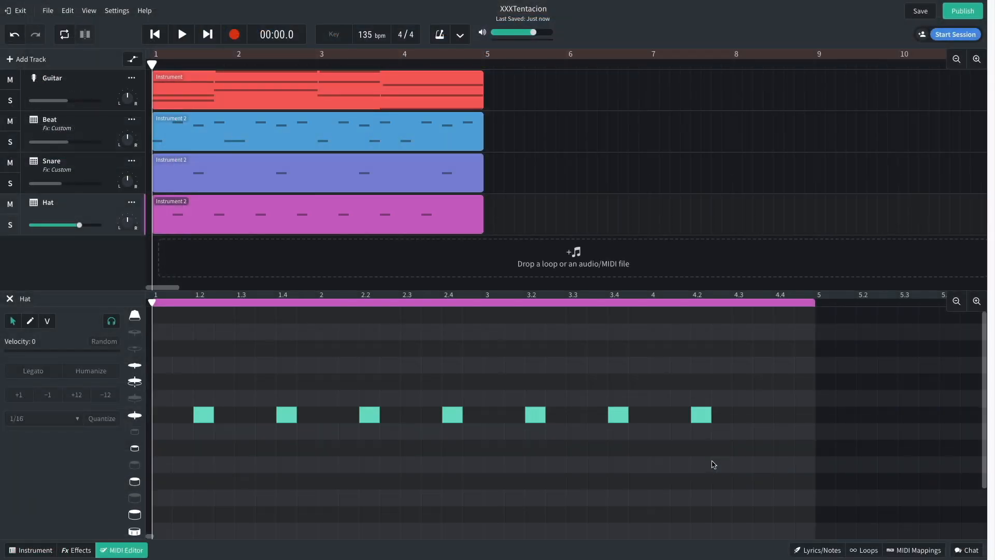
Step: Finish the Hat track's pattern with a hit at 4.4 and play it together with the other tracks
left_click(782, 418)
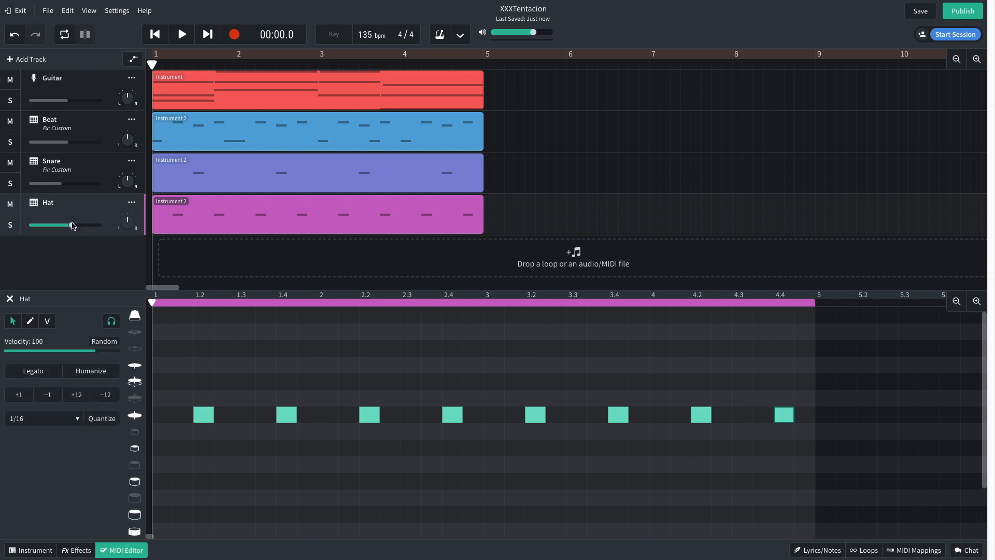
key("space")
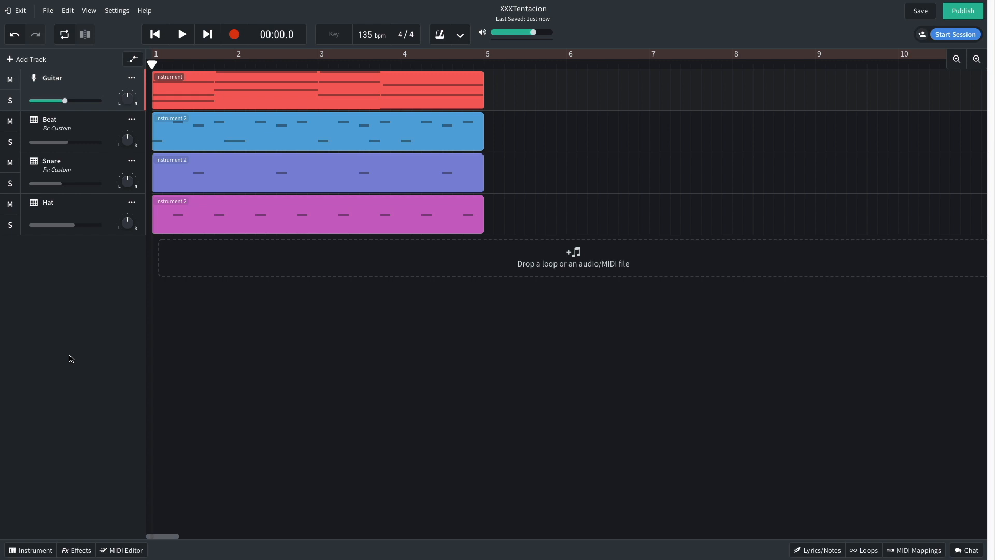
Step: Duplicate the Guitar track to get a separate intro guitar, and play it with Spring Reverb and EQ3-M
left_click(132, 78)
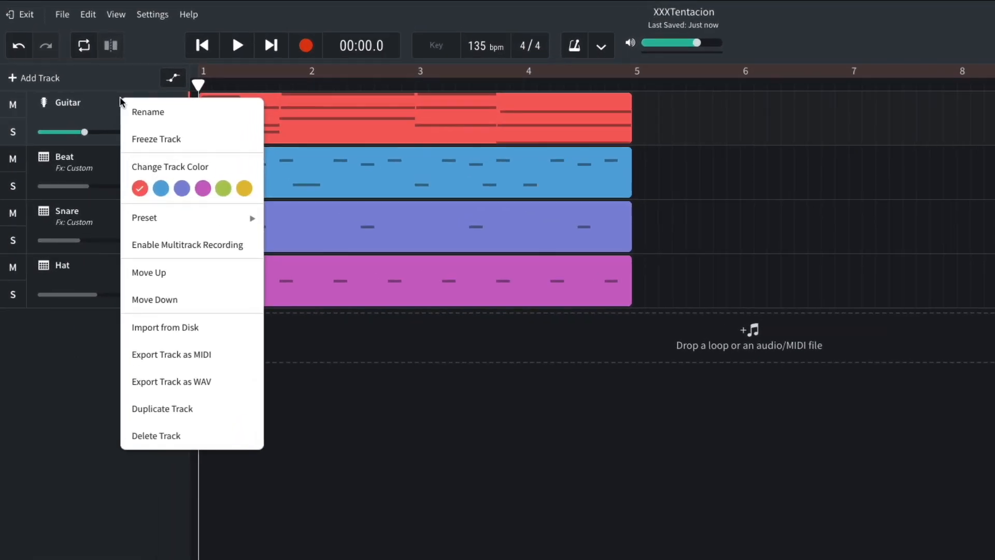
left_click(173, 409)
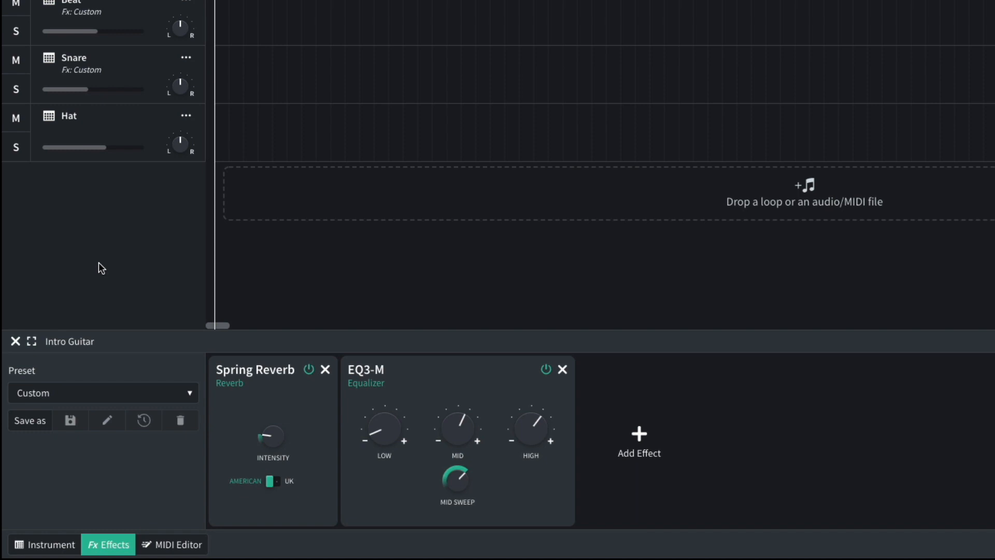
key("space")
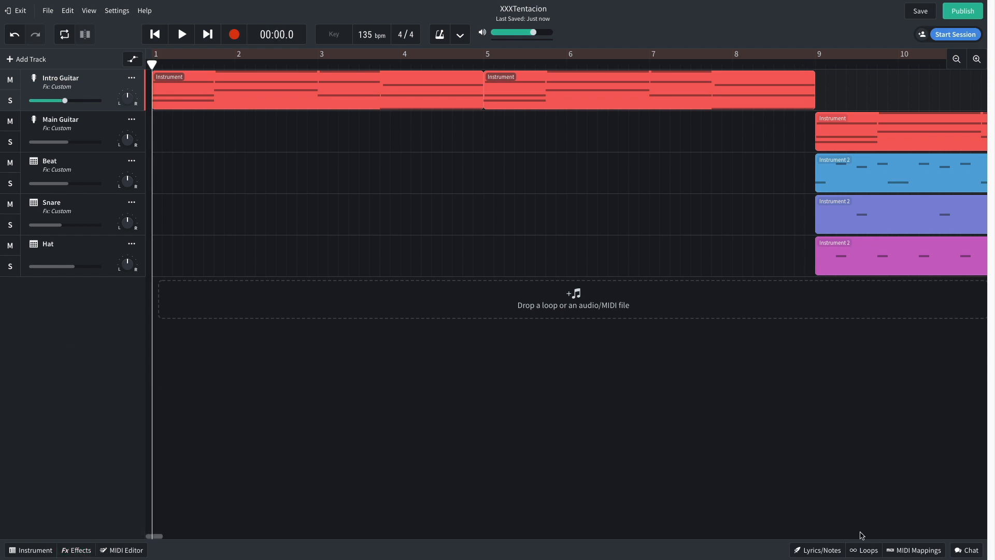
Step: Search the loop library for "vinyl" and place the Vinyl Crunch loop on a new track at bar 1
left_click(864, 550)
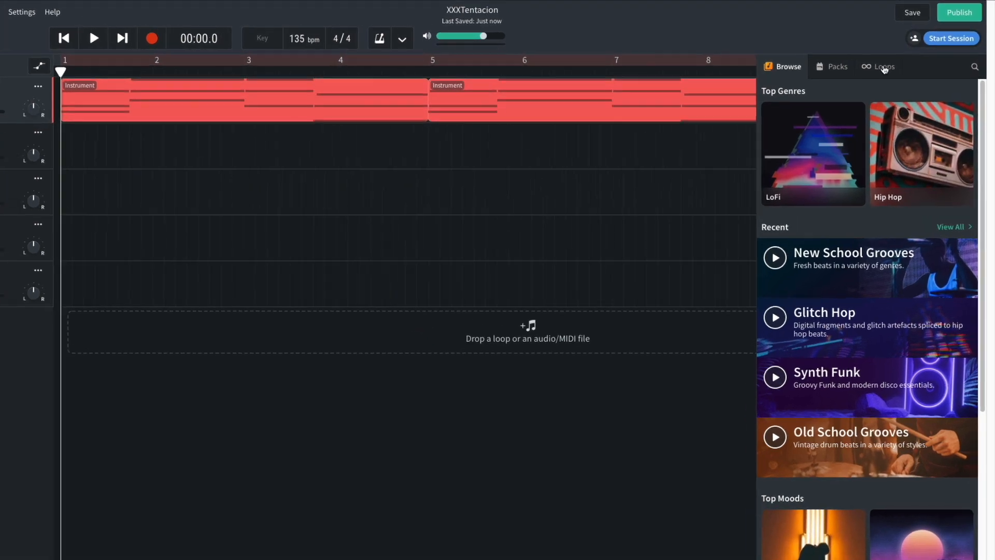
left_click(884, 68)
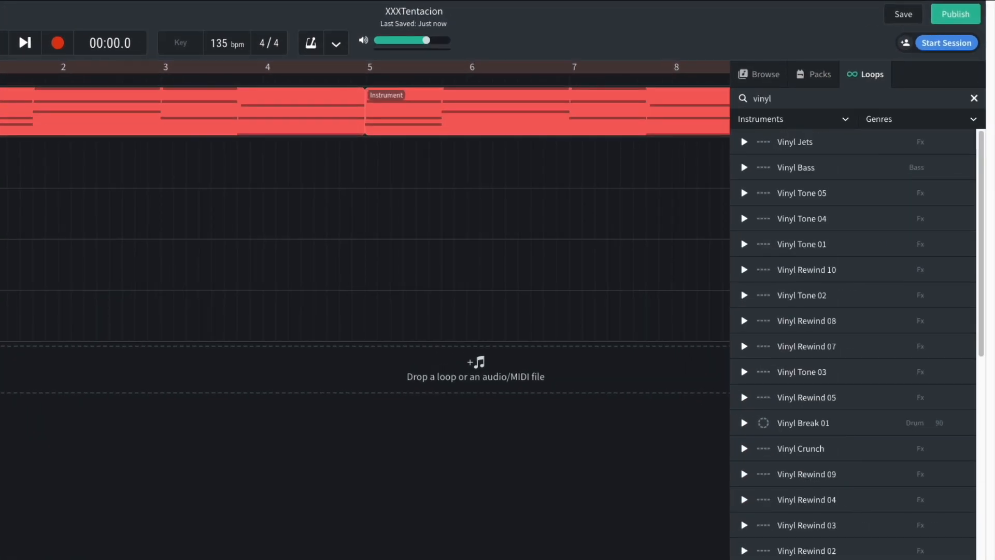
left_click_drag(793, 448, 24, 363)
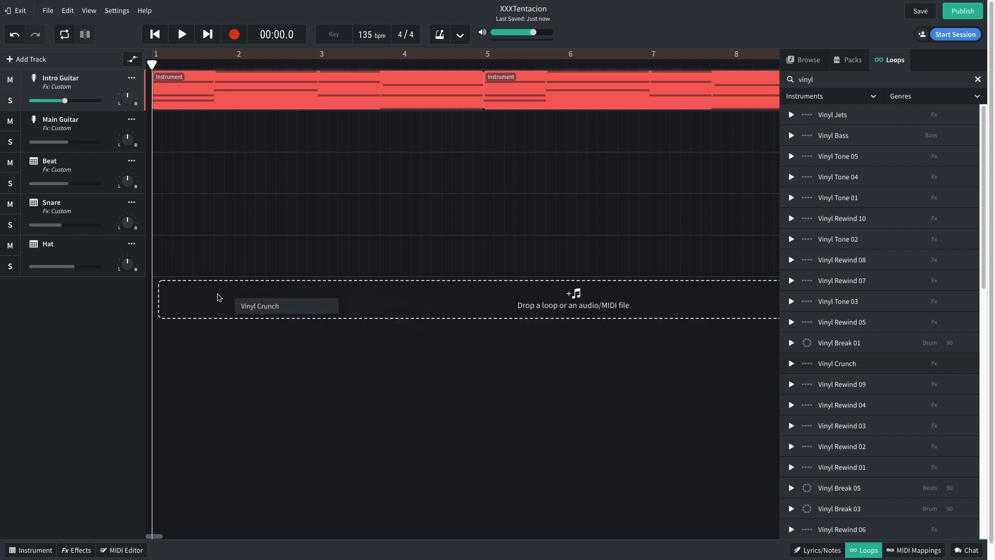
left_click_drag(207, 295, 199, 298)
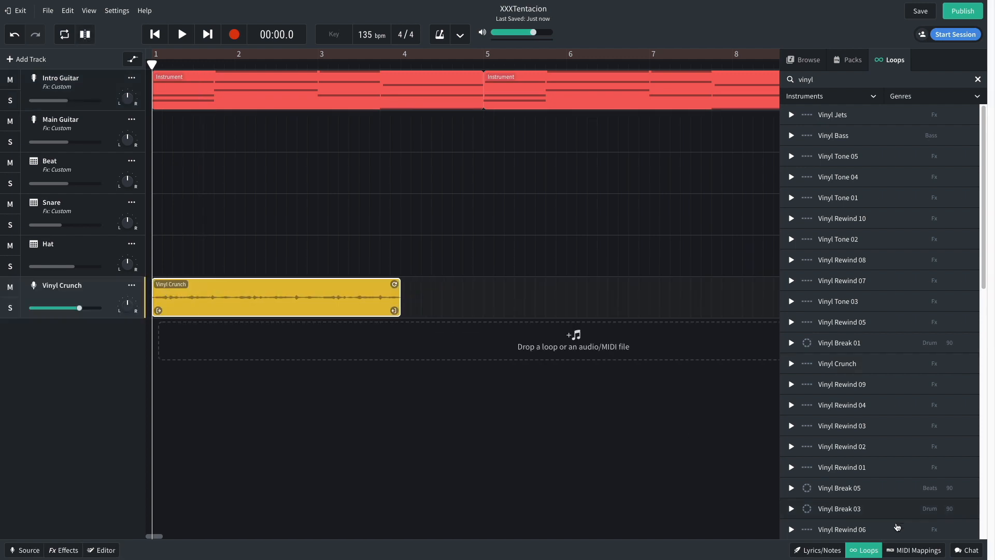
left_click(866, 550)
Step: Shorten the Vinyl Crunch region to end at bar 3 and repeat it up to bar 9
left_click(318, 66)
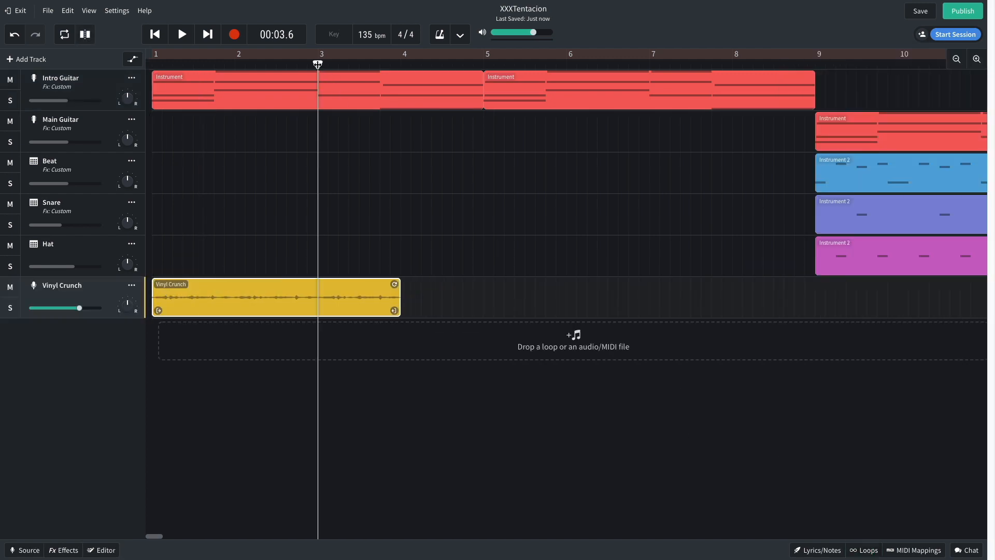
left_click_drag(378, 310, 314, 303)
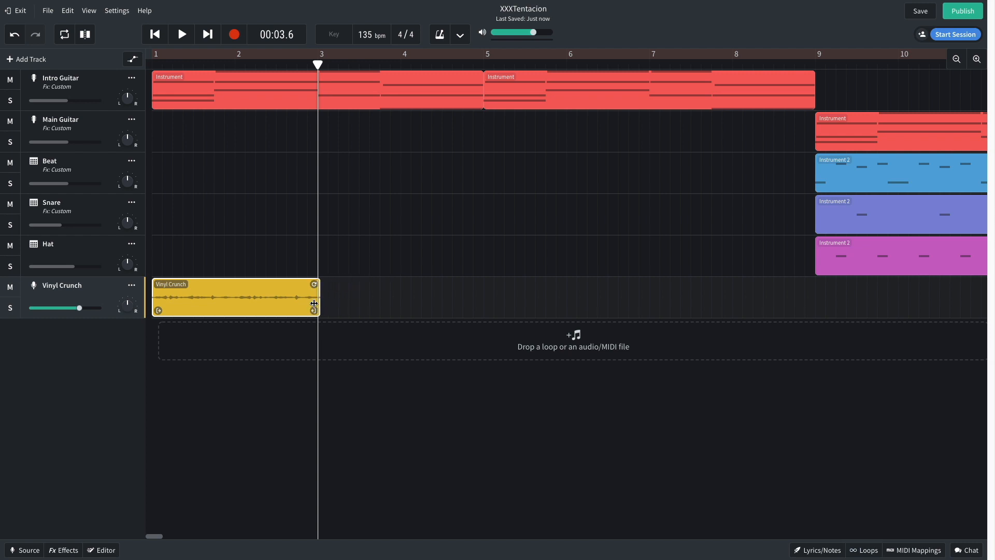
left_click_drag(205, 295, 672, 311)
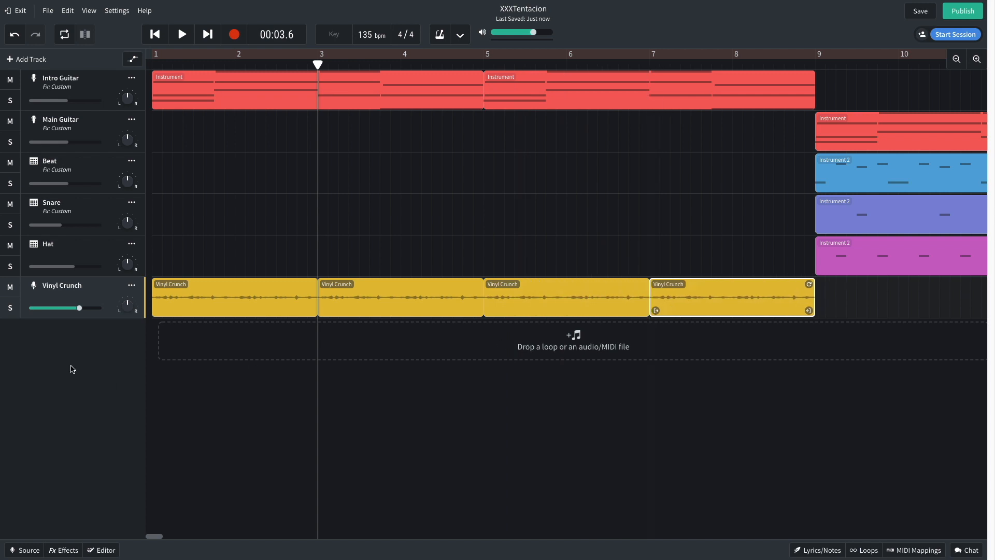
Step: Lower the Vinyl Crunch track's volume to about -4.4 dB and play the intro from the beginning
left_click_drag(78, 309, 75, 310)
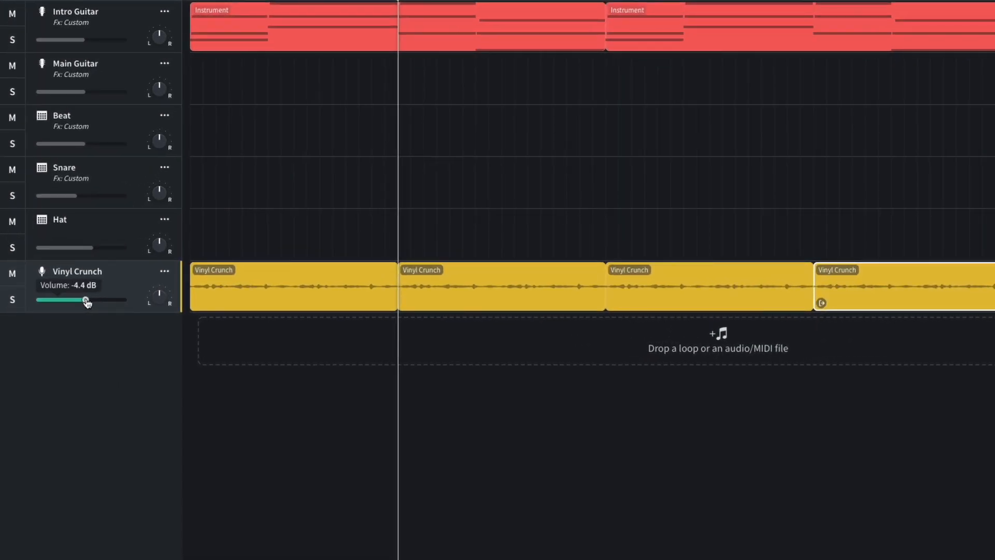
left_click(193, 0)
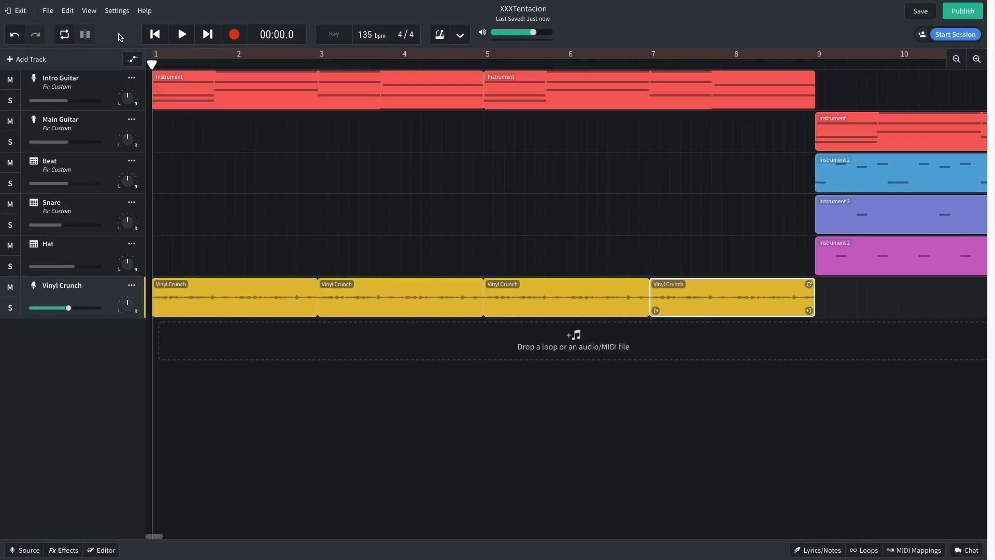
key("space")
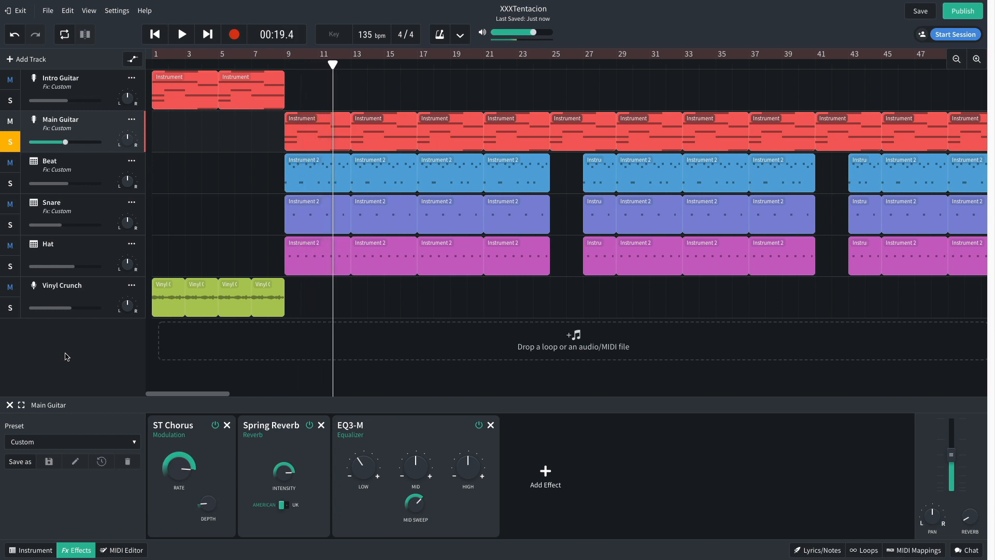
Step: Turn off solo on the Main Guitar track, play the arrangement from bar 5 and move the playhead to bar 23
left_click(11, 143)
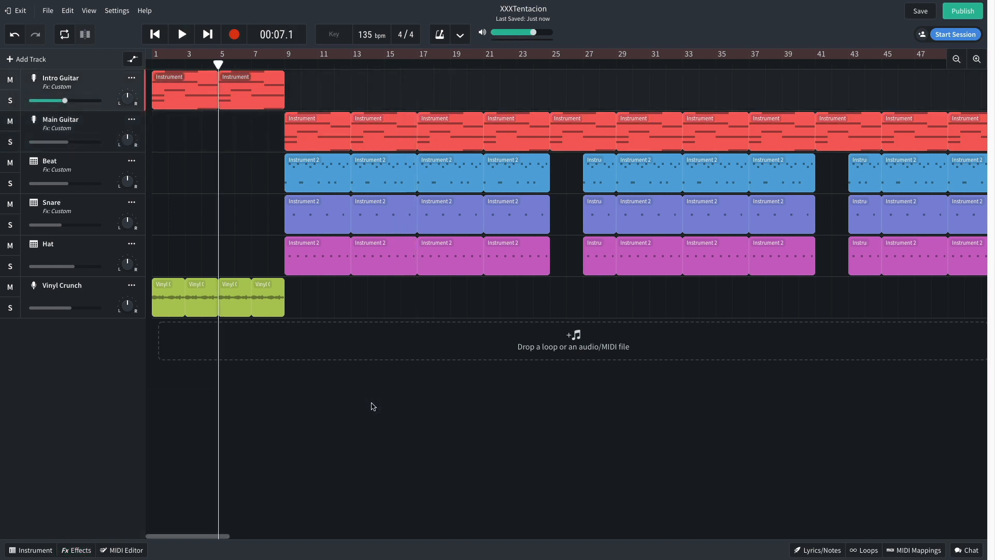
key("space")
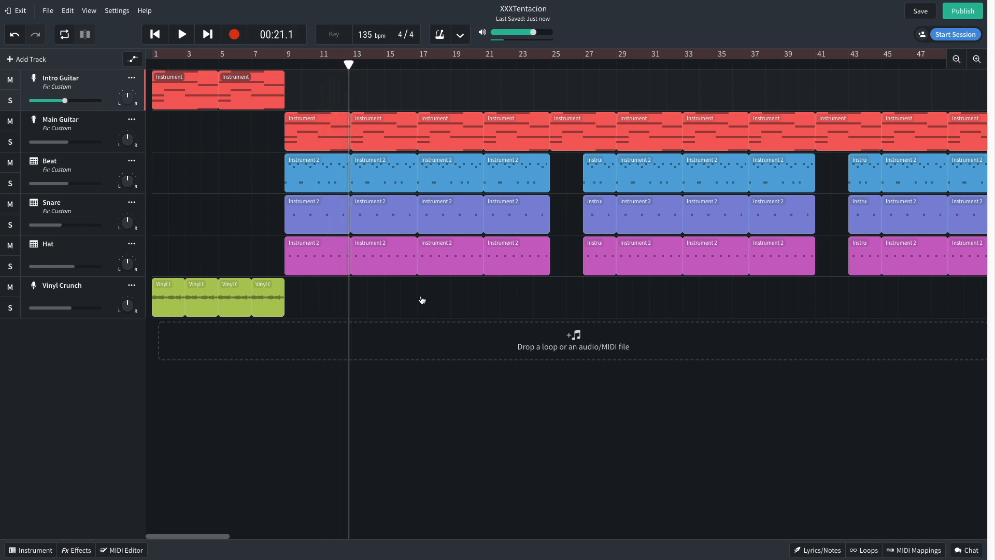
left_click(517, 64)
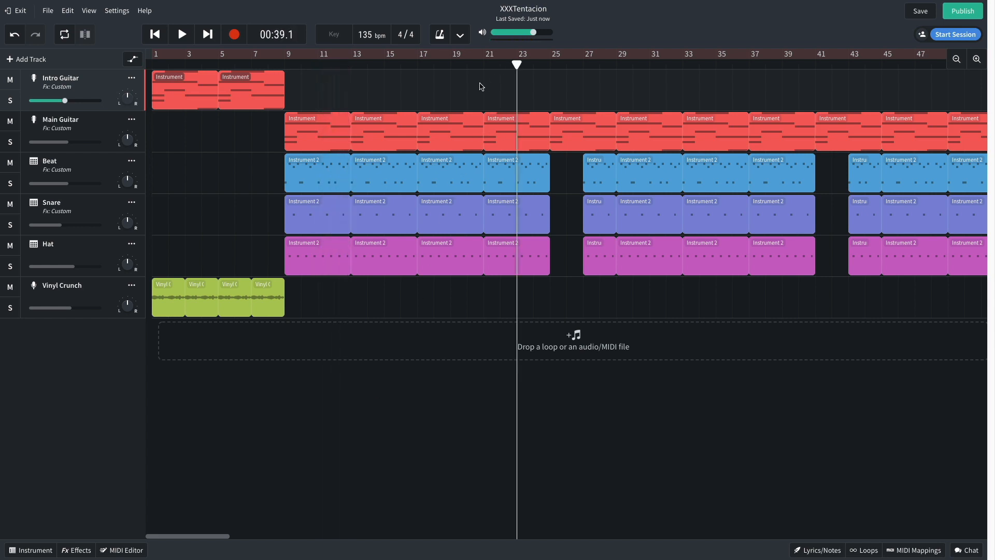